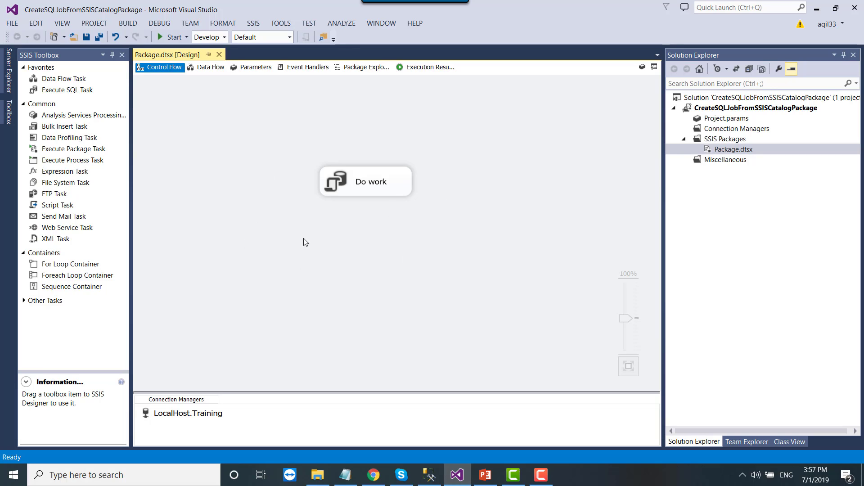
# - Review the SQL statement of the Do work task in an enlarged query window, then accept and close the task editor
pyautogui.rightClick(385, 185)
pyautogui.click(405, 194)
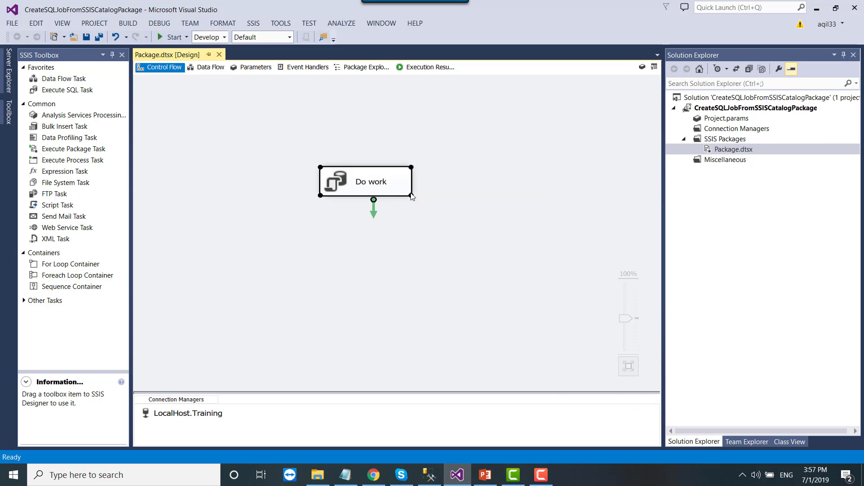
pyautogui.click(607, 263)
pyautogui.click(607, 264)
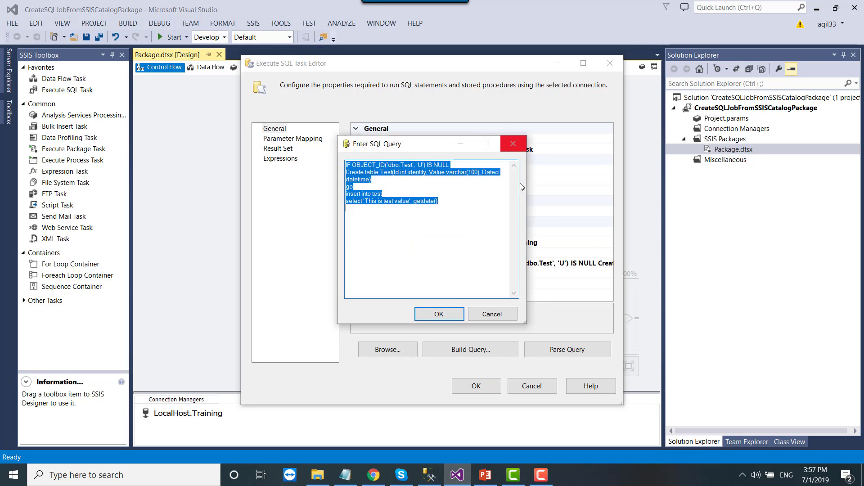
pyautogui.click(489, 143)
pyautogui.click(49, 101)
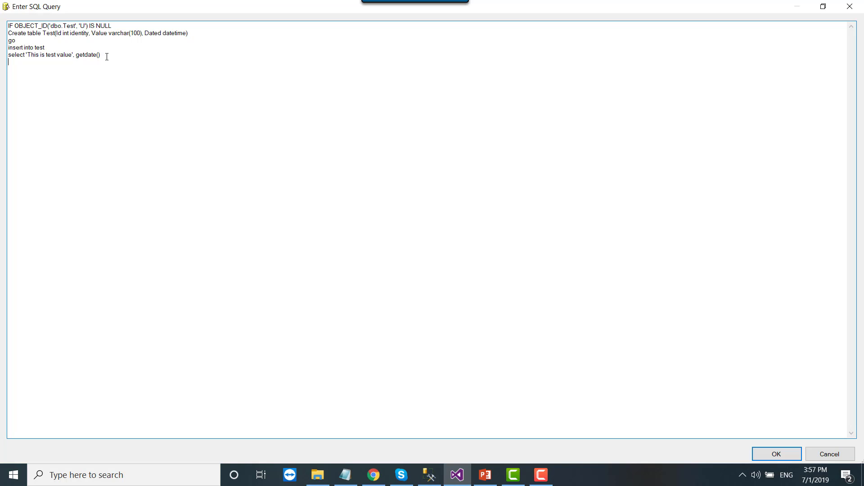
pyautogui.moveTo(87, 54); pyautogui.dragTo(75, 54)
pyautogui.click(777, 454)
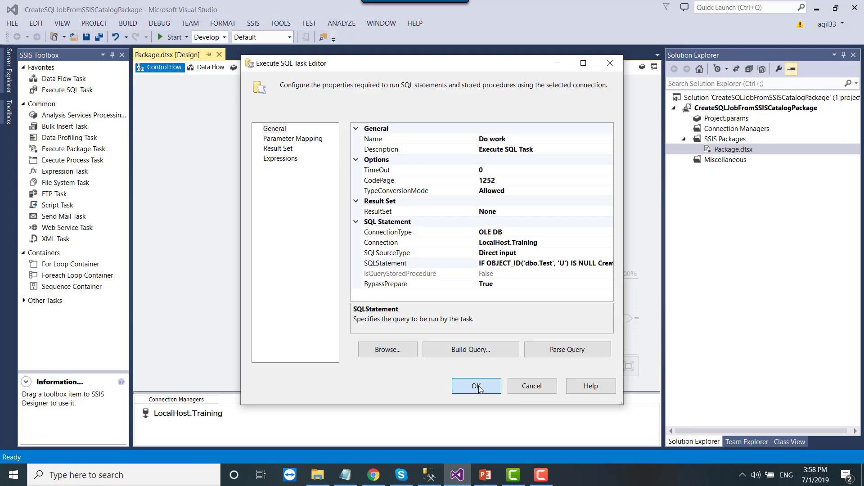
pyautogui.click(476, 387)
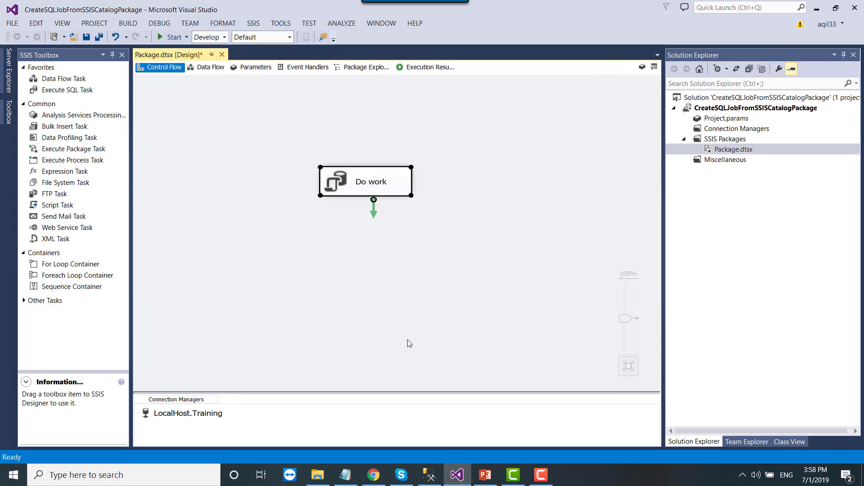
# - Execute Package.dtsx from the SSIS project and stop debugging to return to design mode
pyautogui.rightClick(718, 151)
pyautogui.click(578, 184)
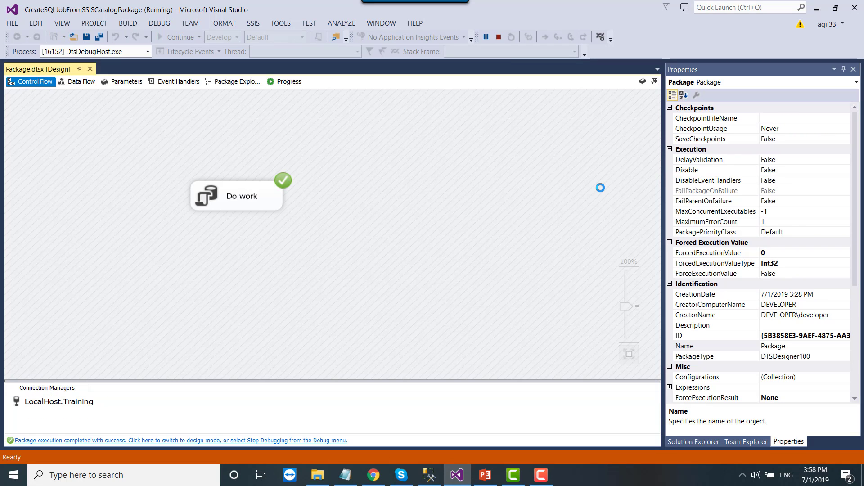
pyautogui.click(498, 38)
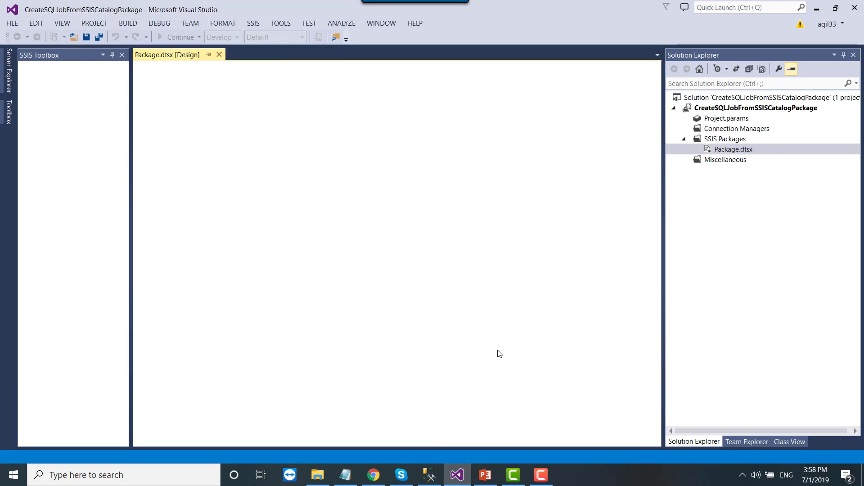
# - Switch to SQL Server Management Studio, run only "select * from test", and examine the returned row
pyautogui.click(427, 477)
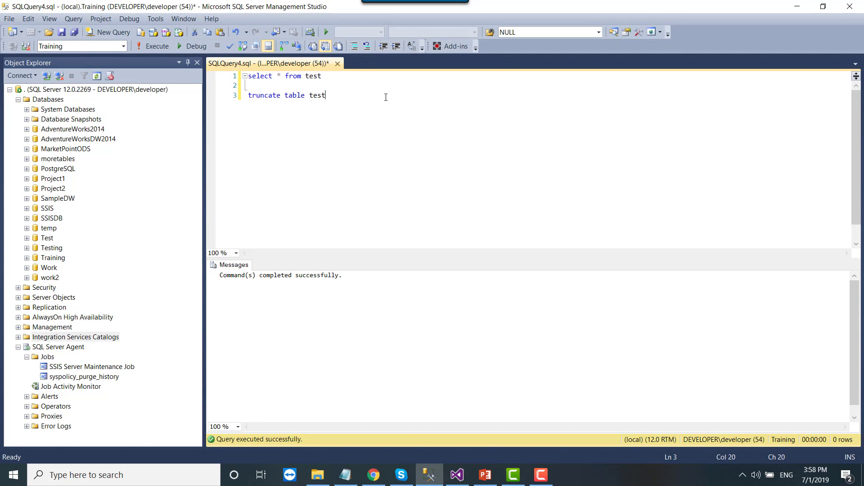
pyautogui.hotkey('ctrl', 'Home')
pyautogui.hotkey('shift', 'End')
pyautogui.press('F5')
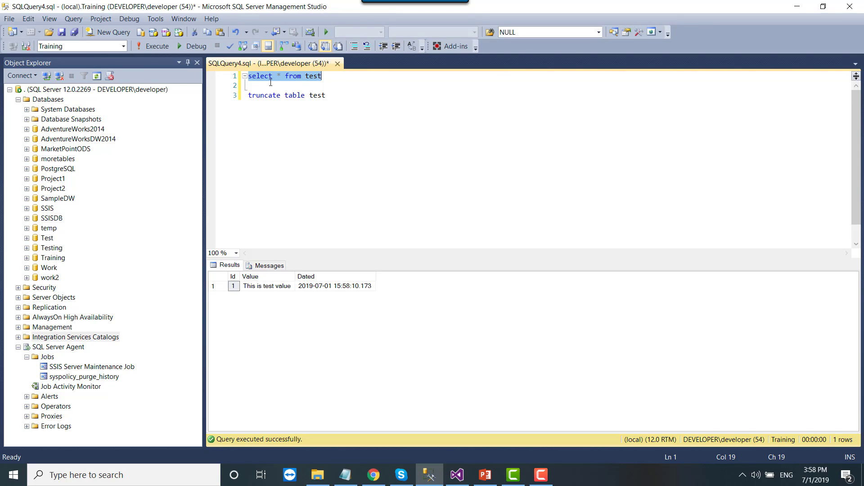
pyautogui.click(268, 287)
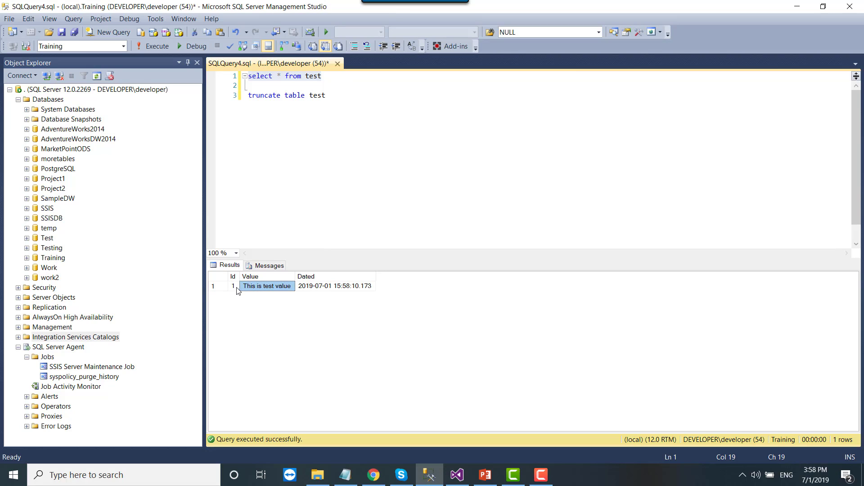
pyautogui.moveTo(232, 288); pyautogui.dragTo(353, 294)
# - Run only the "truncate table test" statement to empty the test table
pyautogui.click(349, 95)
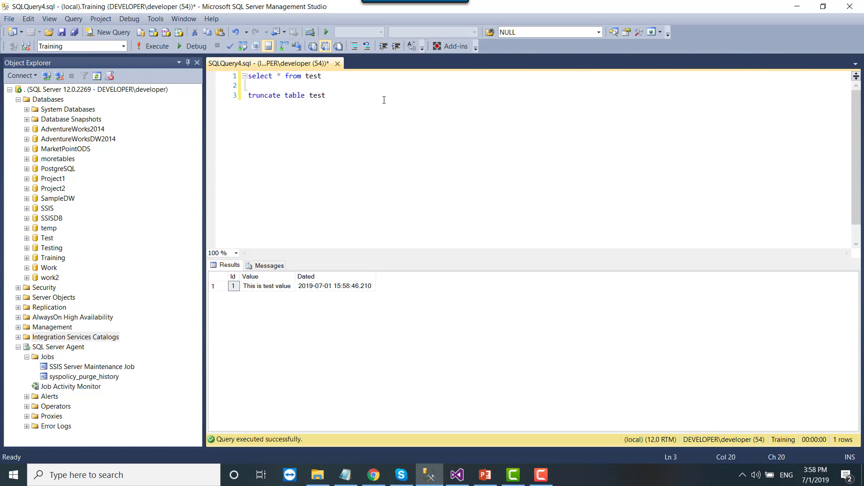
pyautogui.hotkey('shift', 'Home')
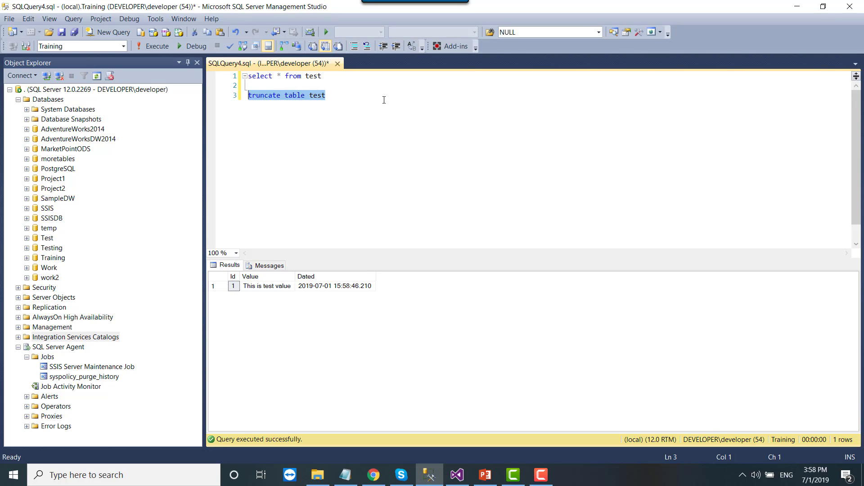
pyautogui.click(158, 48)
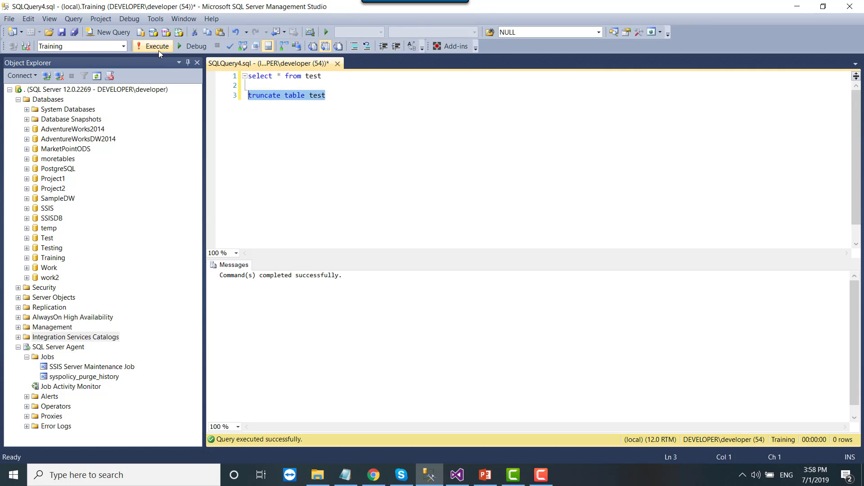
# - Rerun only "select * from test" to check the contents of the truncated table
pyautogui.click(321, 76)
pyautogui.hotkey('shift', 'Home')
pyautogui.click(153, 46)
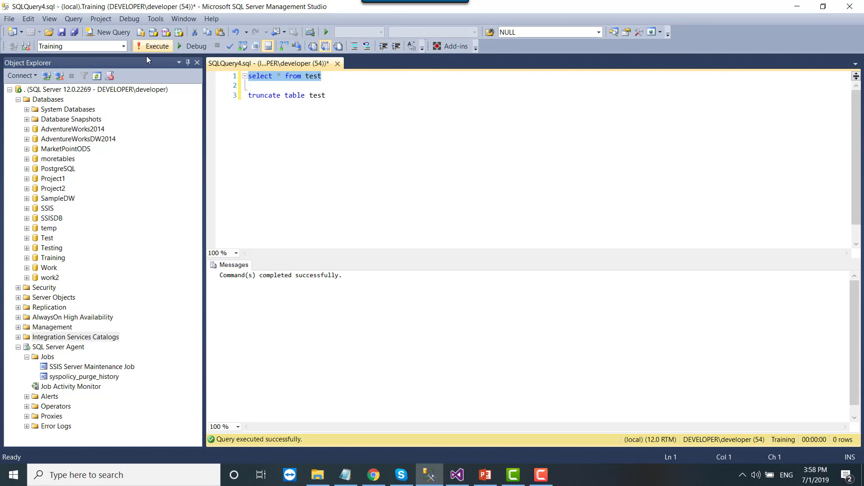
pyautogui.click(330, 157)
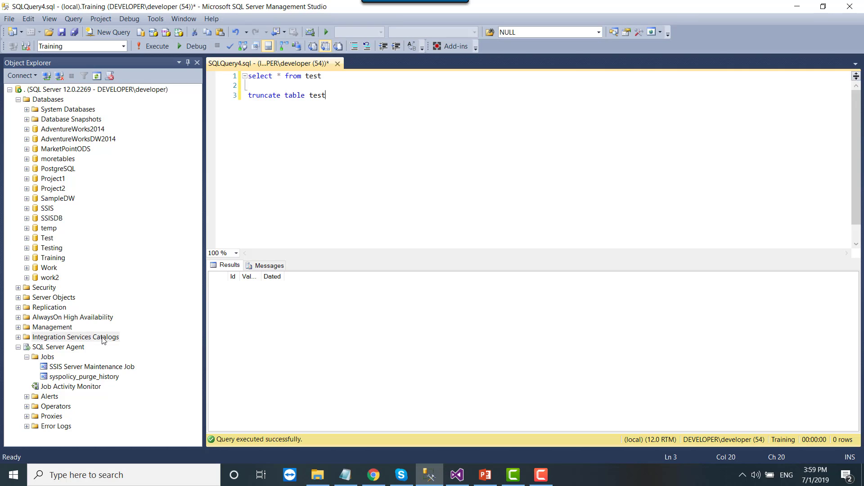
# - Expand Integration Services Catalogs and select the SSISDB catalog
pyautogui.click(18, 337)
pyautogui.click(48, 349)
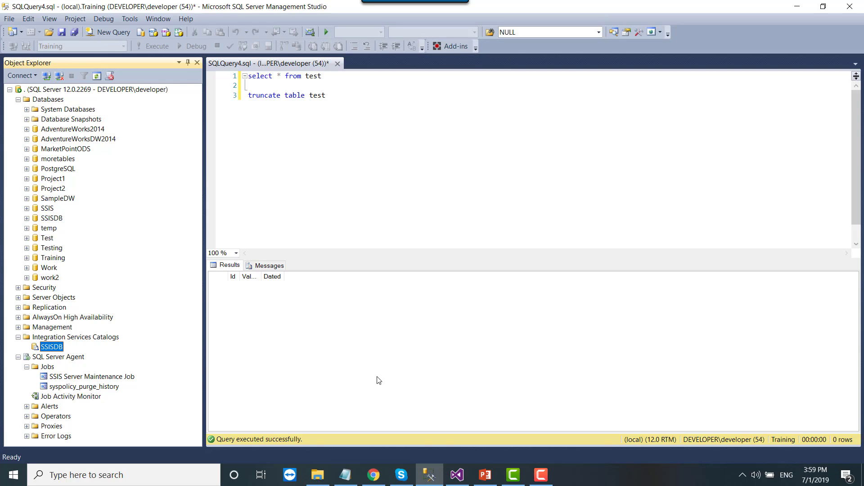
# - Switch back to Visual Studio and close the Output window
pyautogui.click(457, 475)
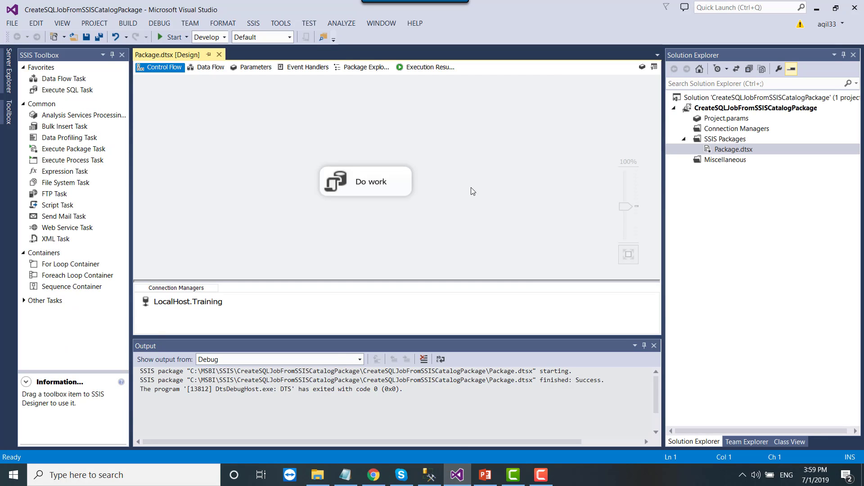
pyautogui.click(656, 355)
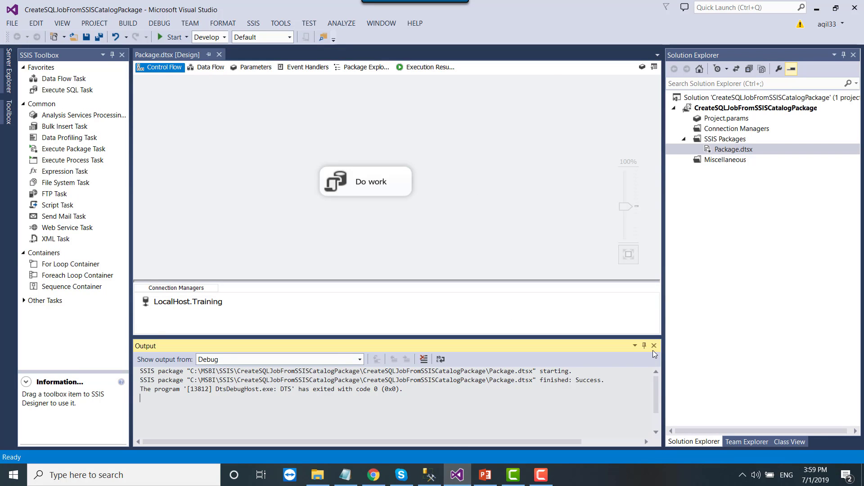
pyautogui.click(655, 346)
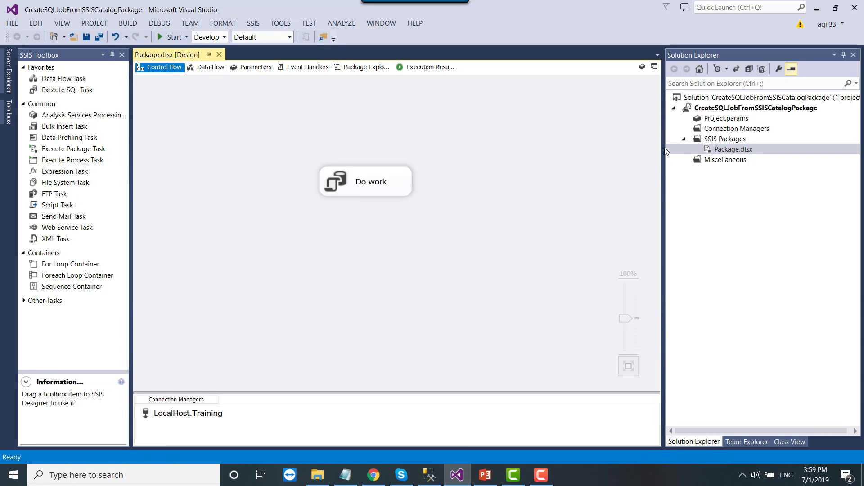
# - Start deploying the CreateSQLJobFromSSISCatalogPackage project and advance the deployment wizard to the destination selection
pyautogui.rightClick(724, 108)
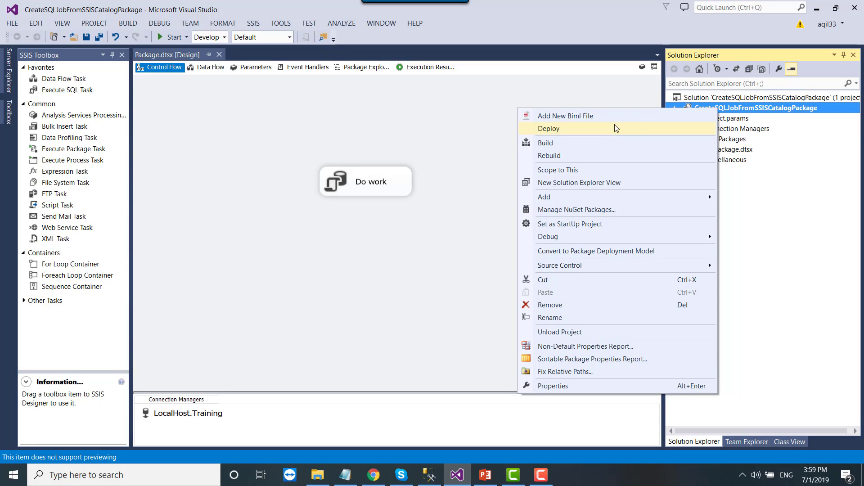
pyautogui.click(595, 130)
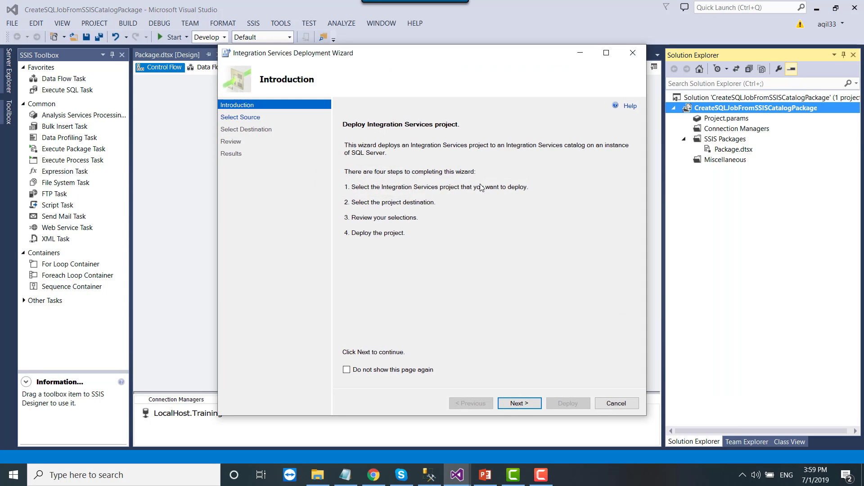
pyautogui.click(517, 404)
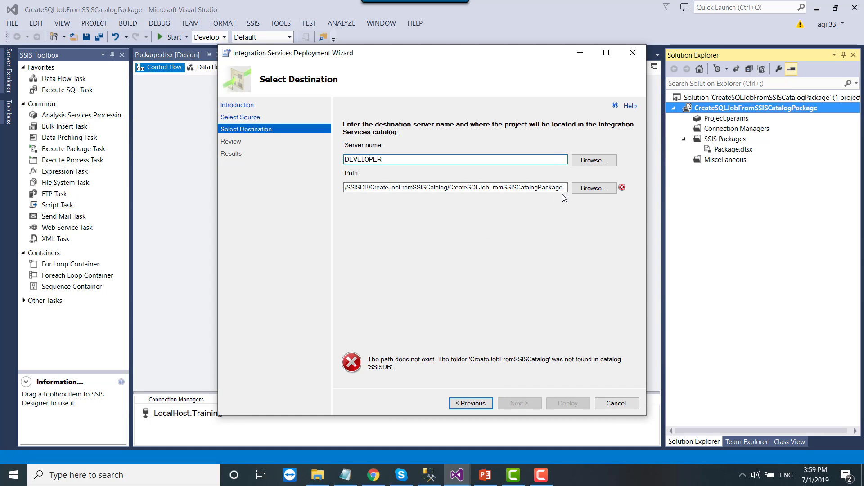
# - Create a folder named CreateSQLJobFromSSISCatalog under SSISDB and choose it as the deployment destination path
pyautogui.click(593, 188)
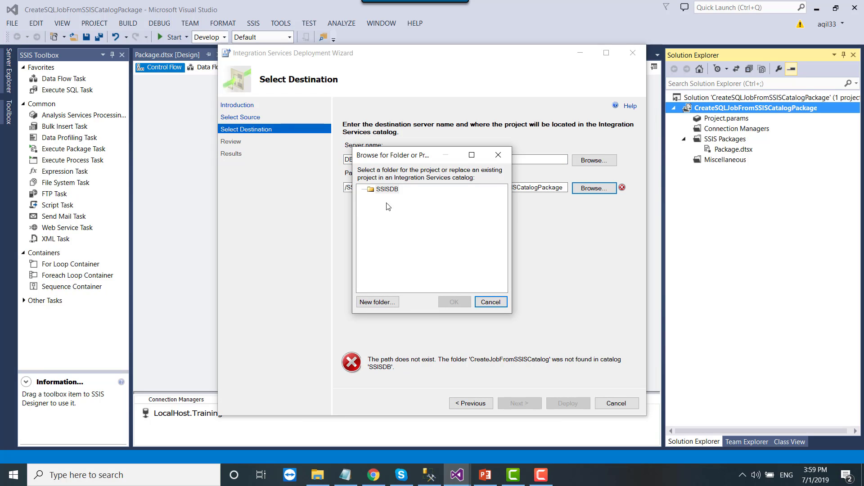
pyautogui.click(386, 191)
pyautogui.click(378, 302)
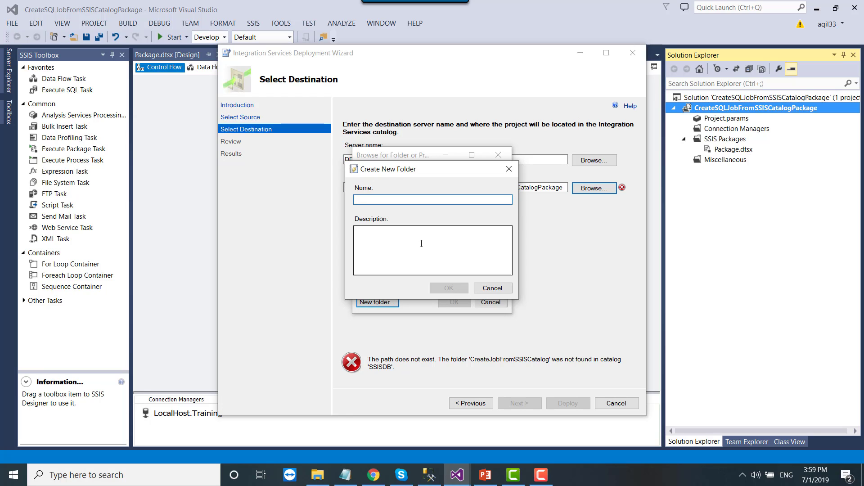
pyautogui.write('Create')
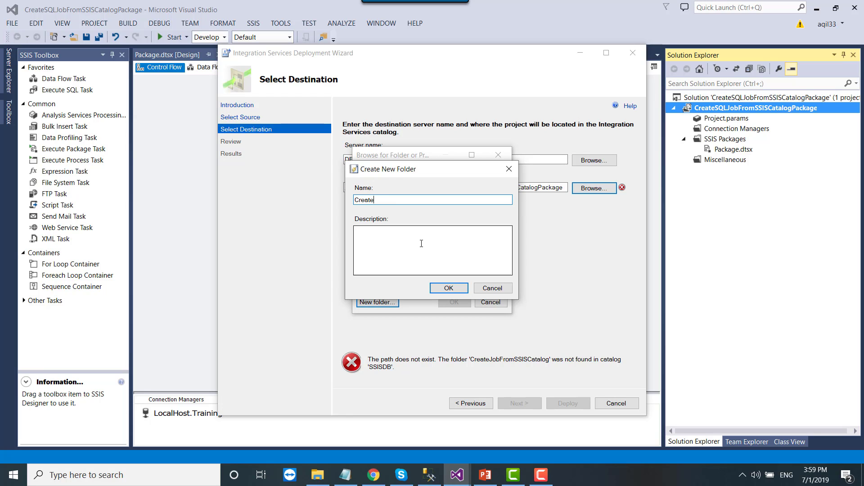
pyautogui.write('SQLJobFromSSISCatalog')
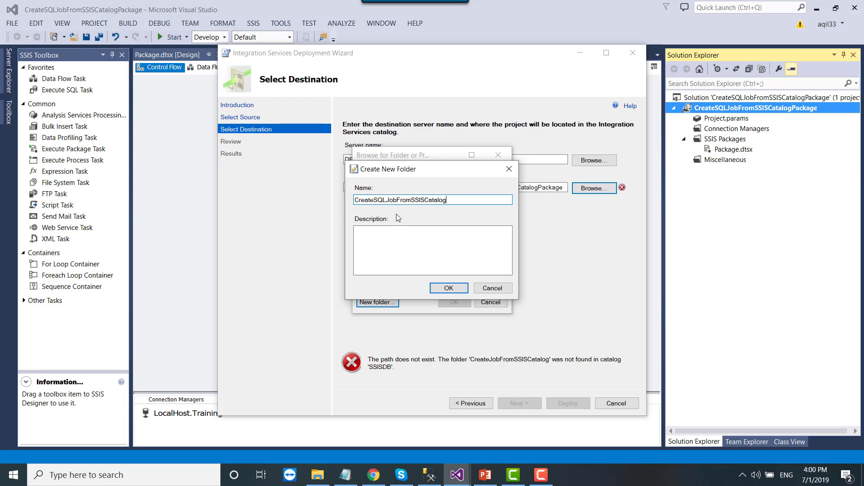
pyautogui.click(450, 289)
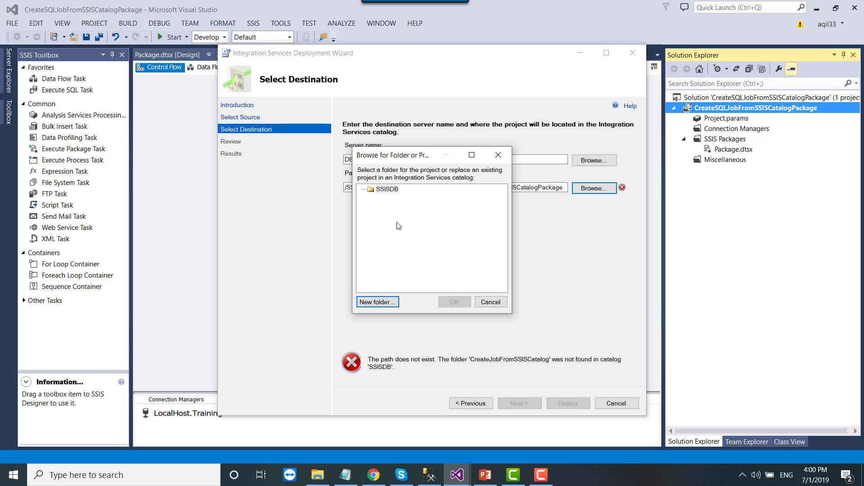
pyautogui.click(414, 201)
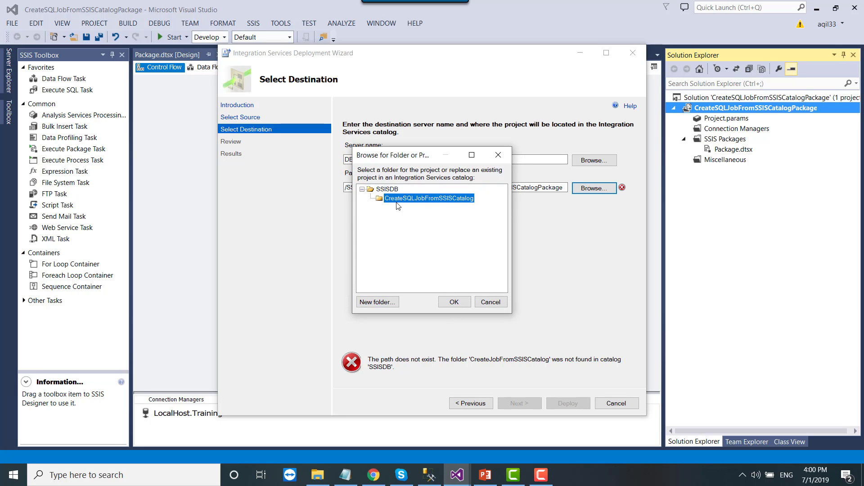
pyautogui.click(454, 303)
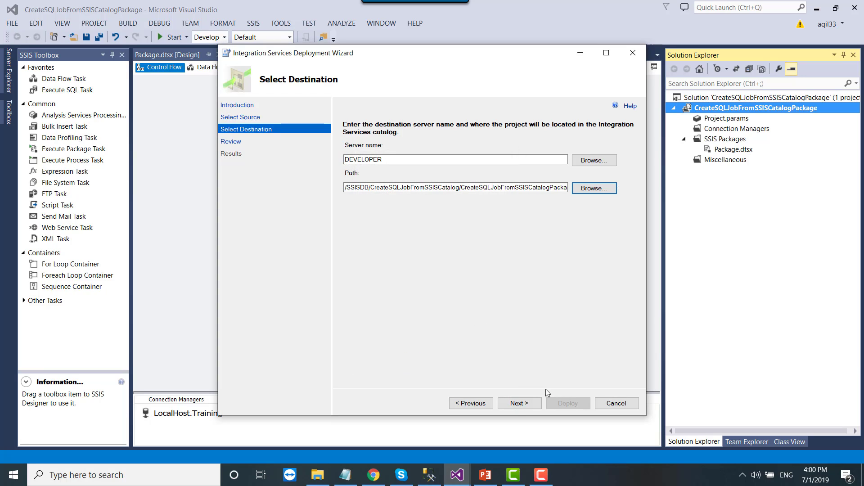
# - Proceed to the review, deploy the project to the SSIS catalog, and close the deployment wizard
pyautogui.click(519, 404)
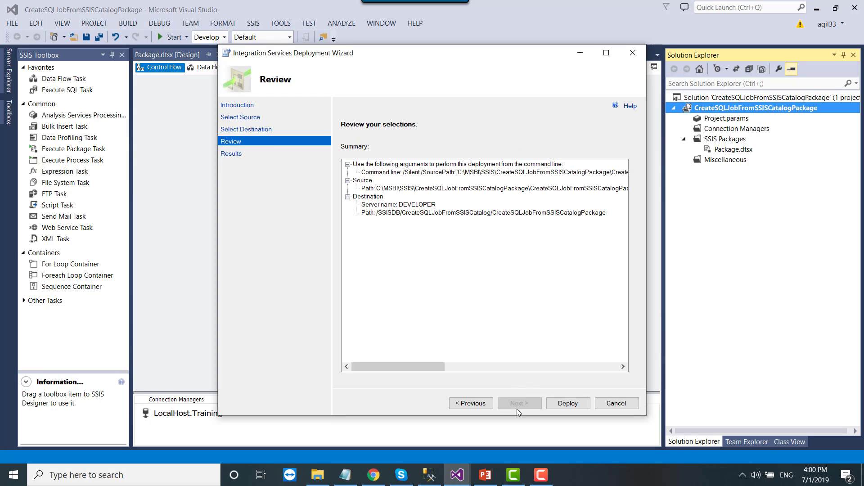
pyautogui.click(567, 404)
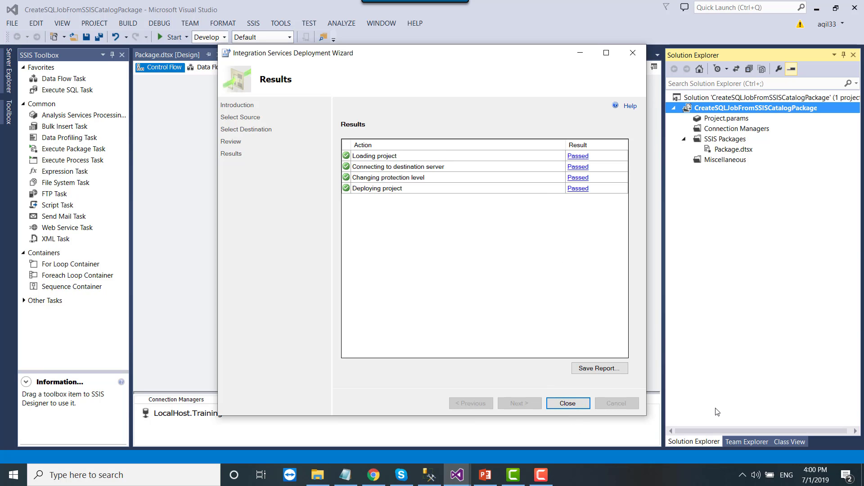
pyautogui.click(569, 403)
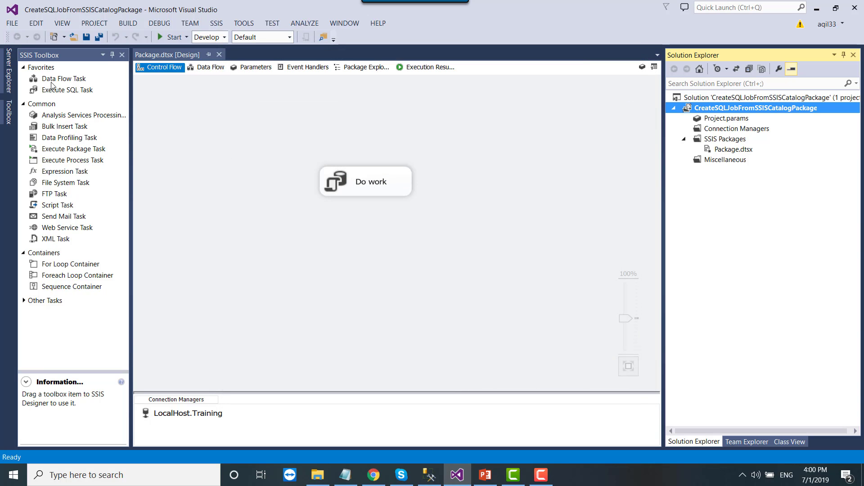
# - Exit Visual Studio and refresh the SSISDB catalog in SQL Server Management Studio
pyautogui.click(13, 23)
pyautogui.click(26, 252)
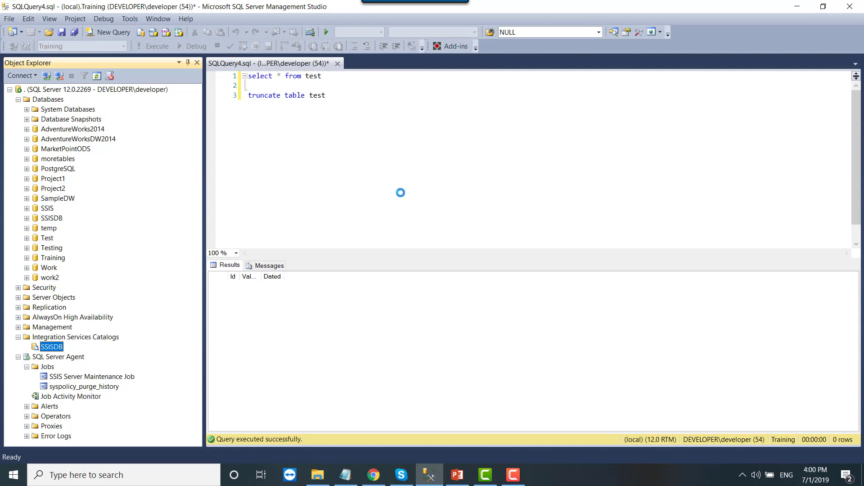
pyautogui.rightClick(52, 347)
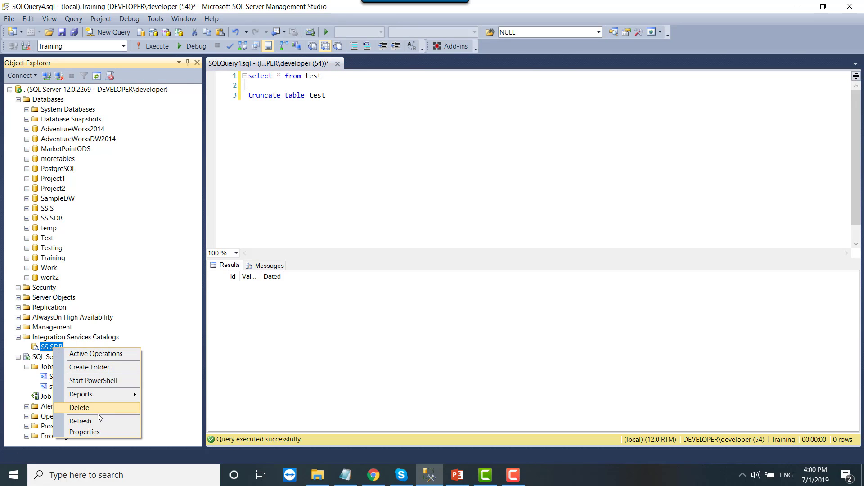
pyautogui.click(94, 422)
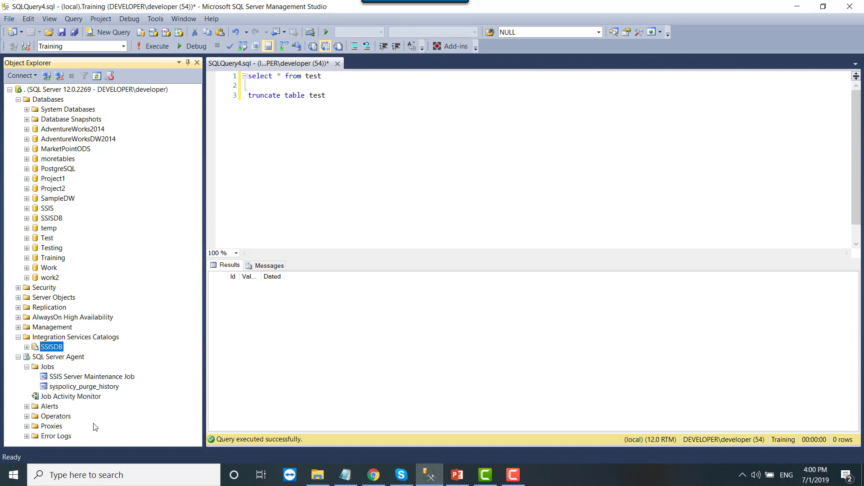
# - Expand SSISDB through the CreateSQLJobFromSSISCatalog folder and the CreateSQLJobFromSSISCatalogPackage project, and select Package.dtsx
pyautogui.click(27, 347)
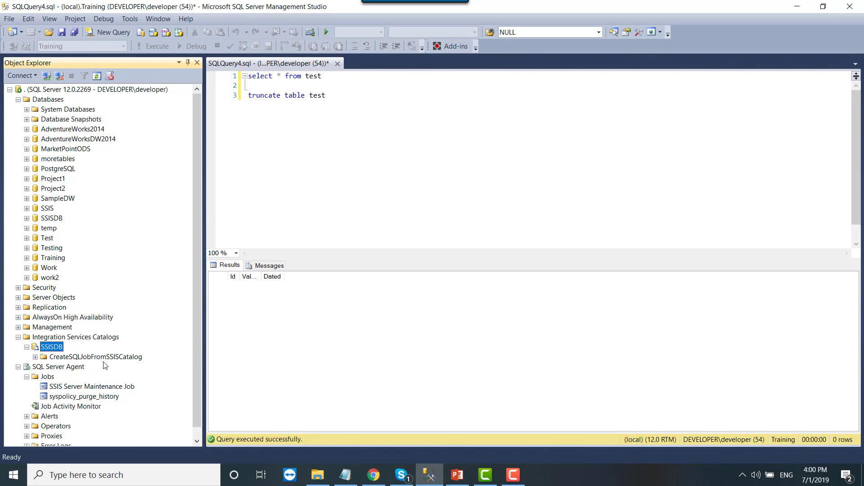
pyautogui.click(36, 357)
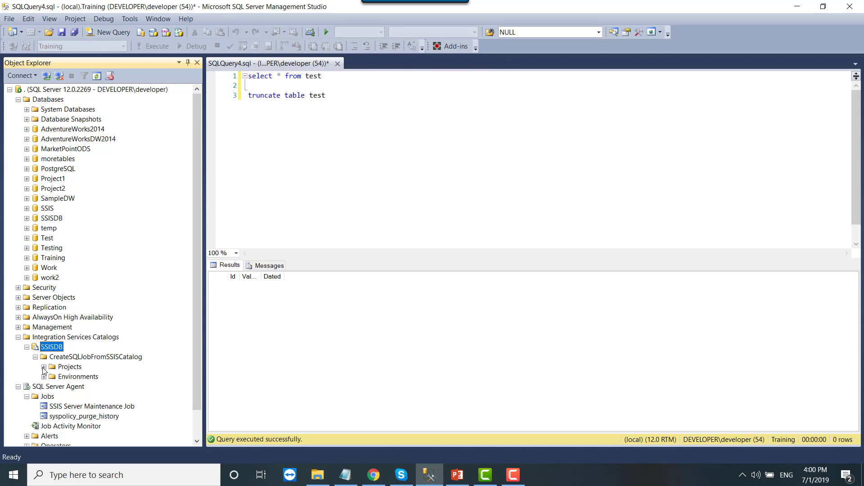
pyautogui.click(44, 367)
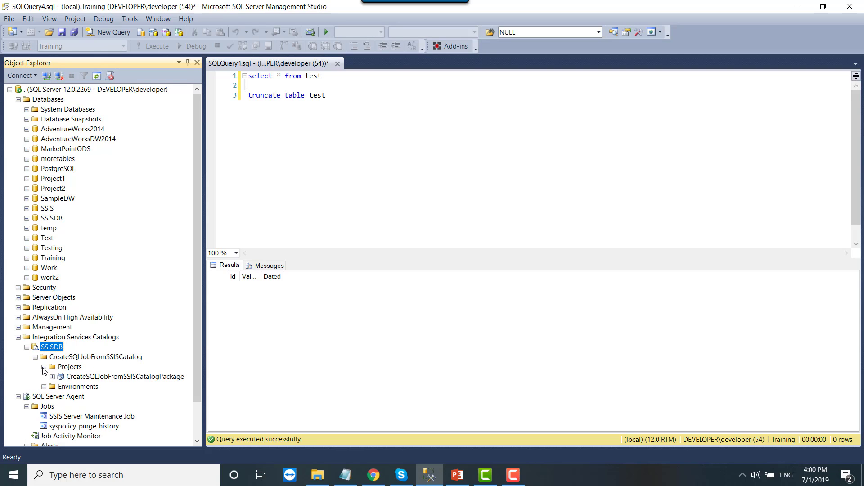
pyautogui.click(104, 380)
pyautogui.scroll(-1, 103, 380)
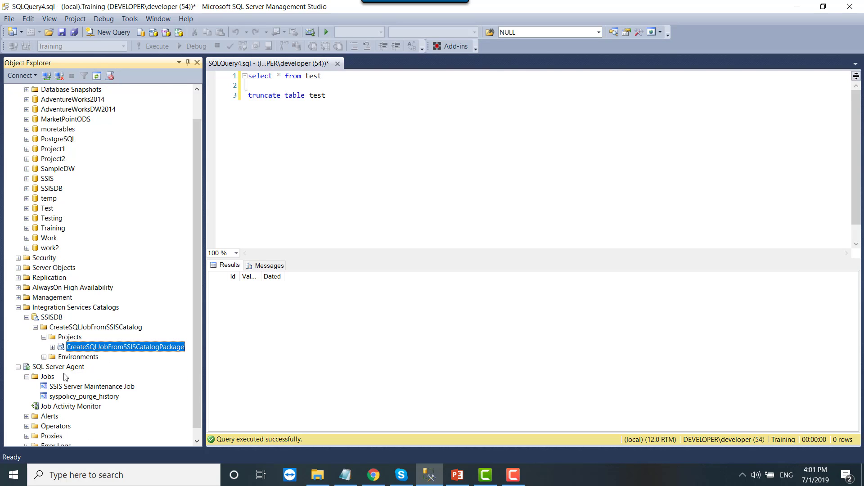
pyautogui.click(52, 348)
pyautogui.scroll(-1, 59, 345)
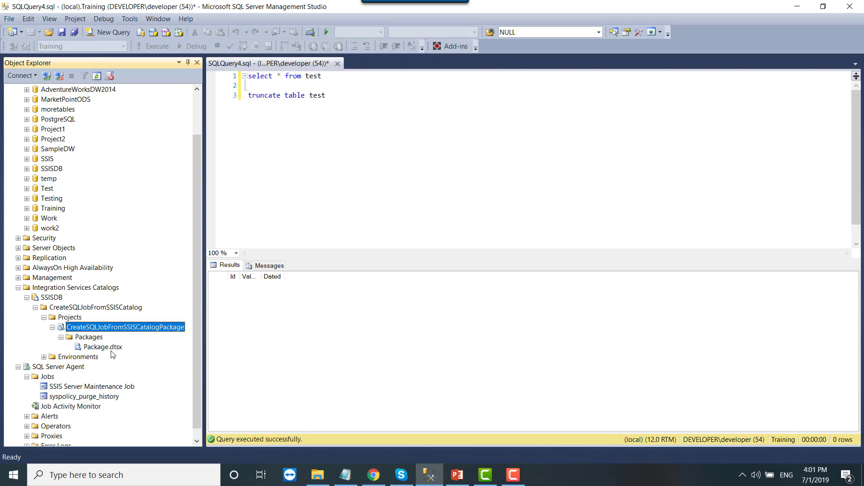
pyautogui.click(112, 349)
pyautogui.scroll(2, 110, 369)
pyautogui.scroll(-1, 111, 370)
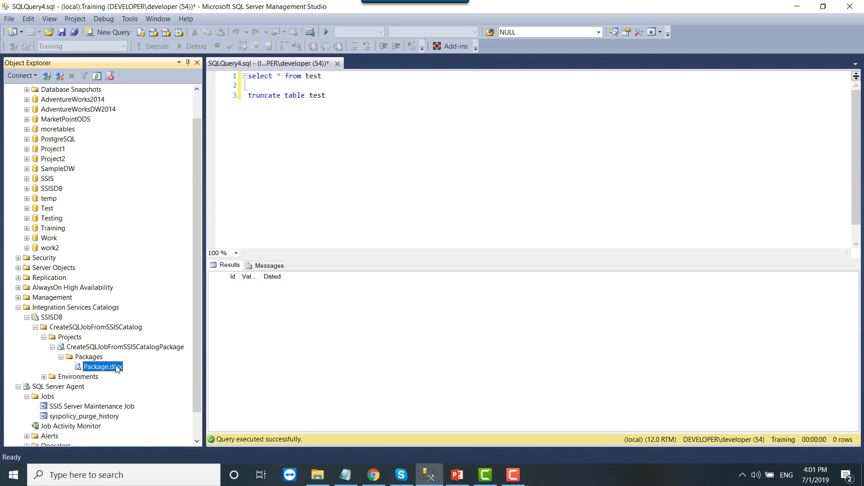
pyautogui.rightClick(100, 370)
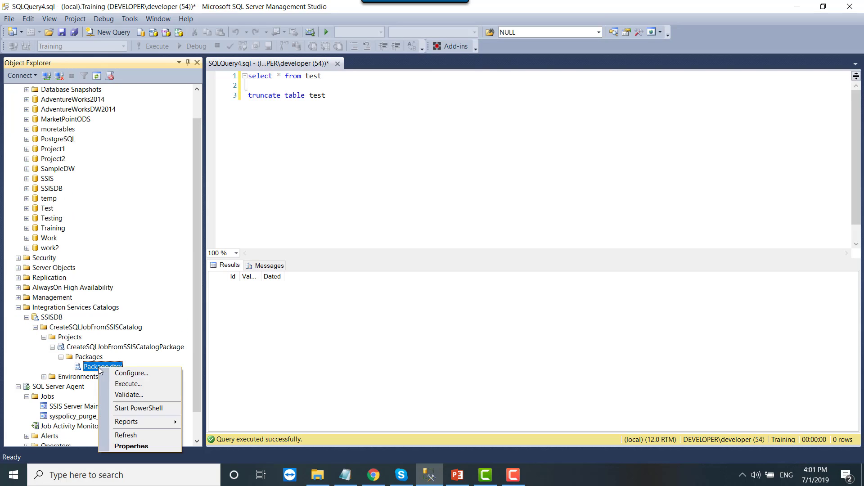
pyautogui.click(260, 226)
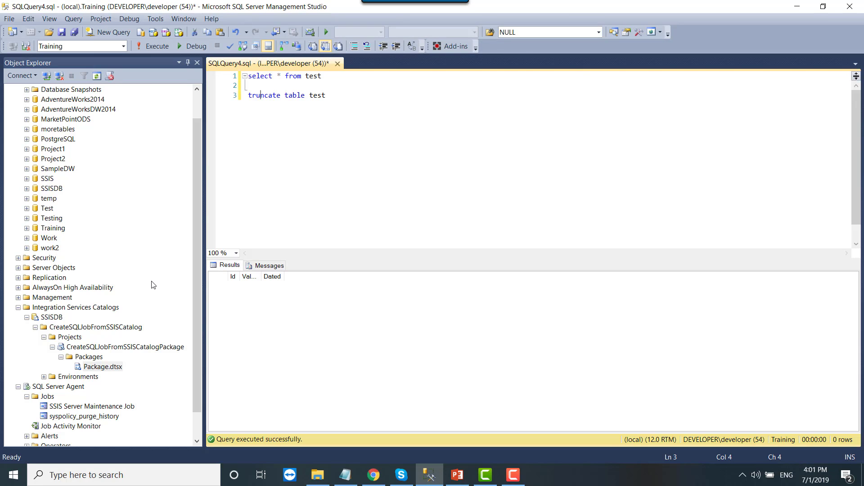
# - Generate the execution script for Package.dtsx in a new query window, close the Execute Package dialog, and run the script
pyautogui.rightClick(105, 367)
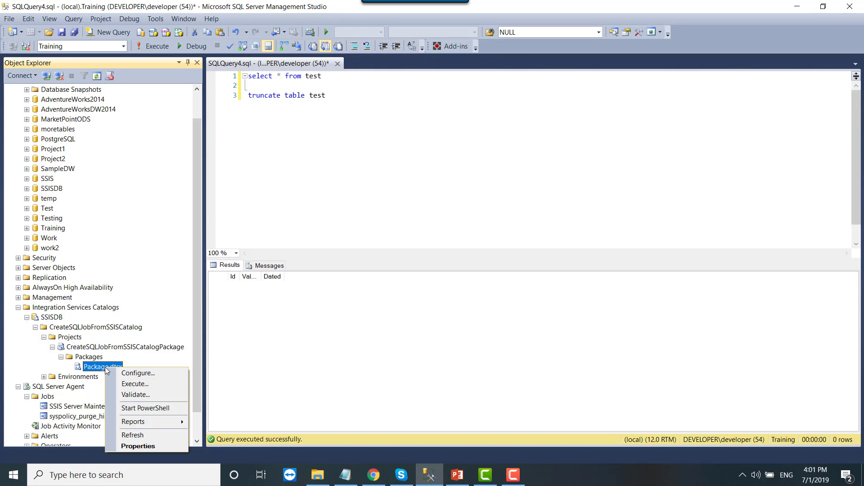
pyautogui.click(153, 384)
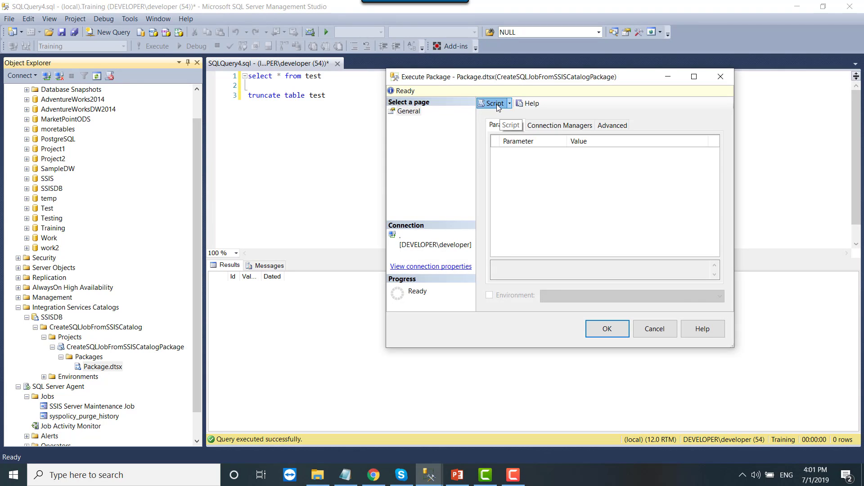
pyautogui.press('Return')
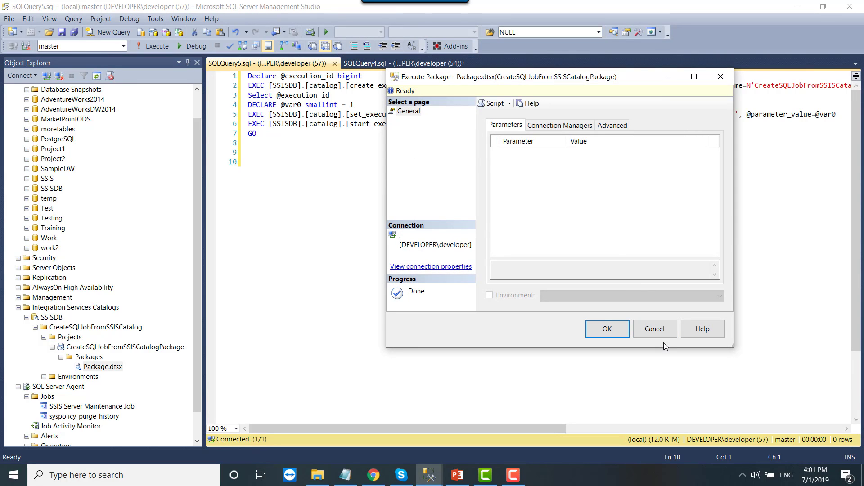
pyautogui.click(661, 334)
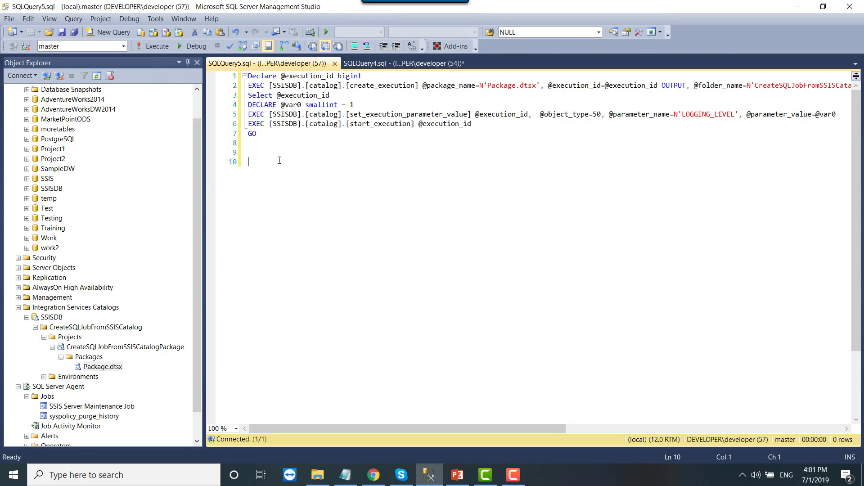
pyautogui.click(155, 48)
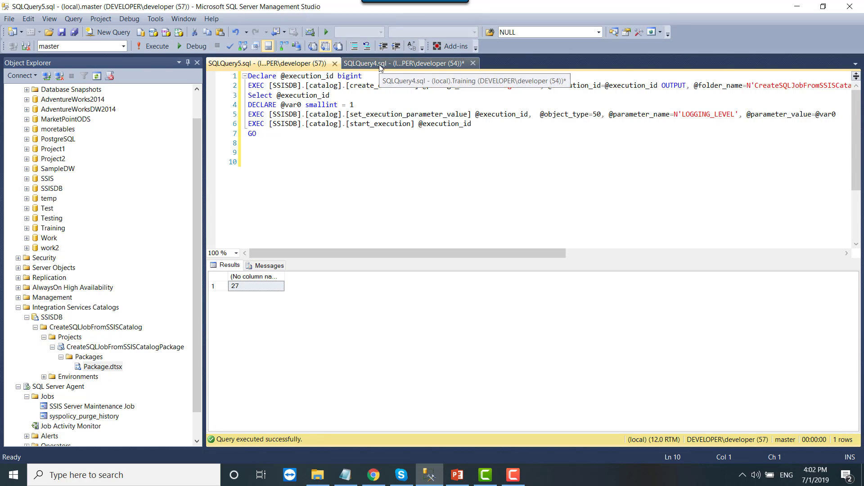
# - Run only the "select * from test" statement in SQLQuery4 and check the returned row's value and date
pyautogui.click(396, 63)
pyautogui.moveTo(322, 77); pyautogui.dragTo(248, 77)
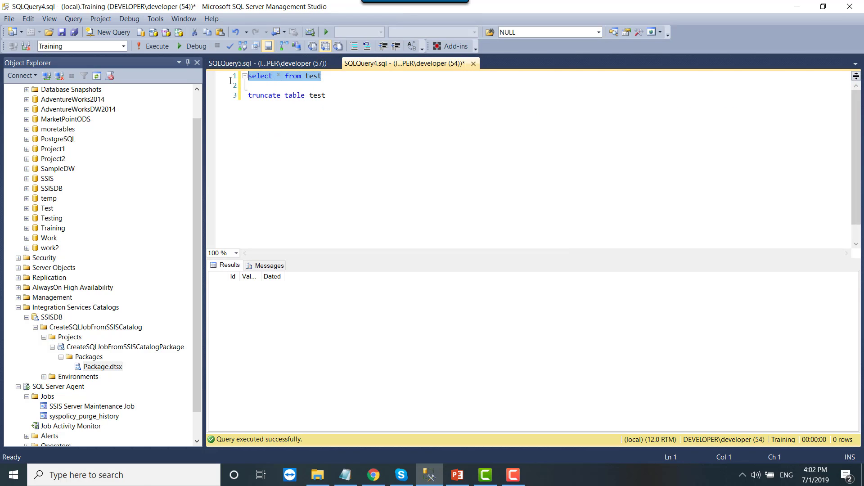
pyautogui.click(152, 49)
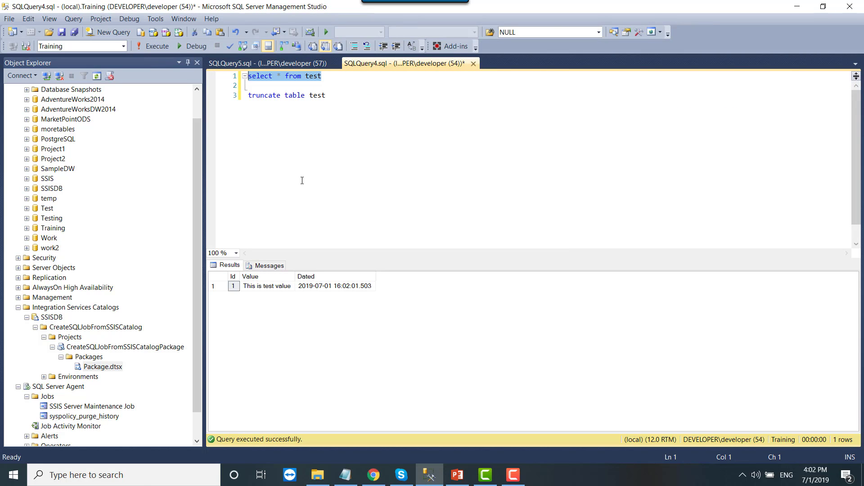
pyautogui.click(275, 290)
pyautogui.click(303, 289)
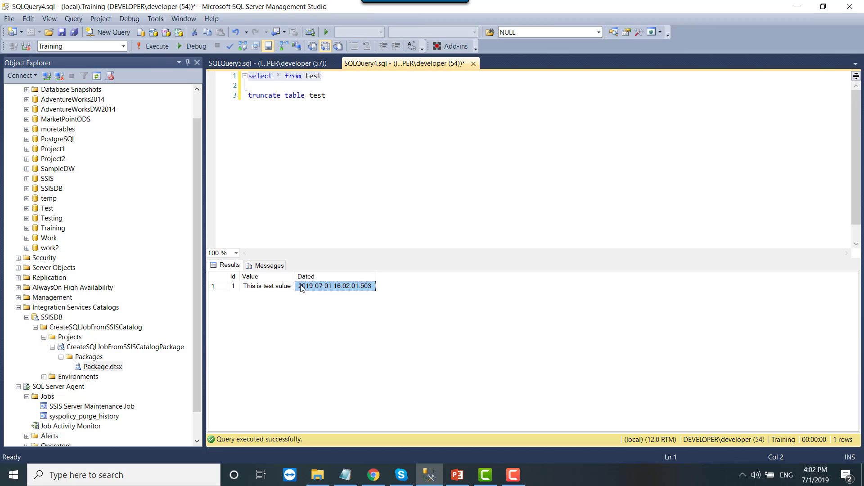
pyautogui.moveTo(235, 290); pyautogui.dragTo(343, 287)
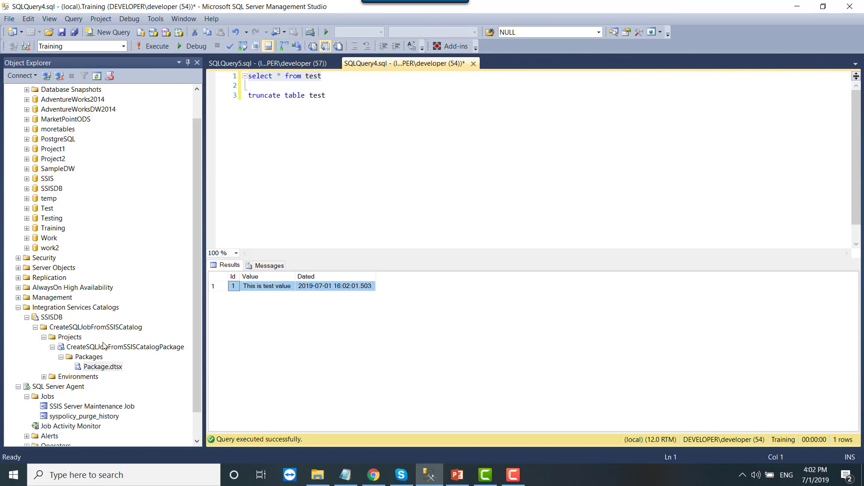
pyautogui.click(276, 162)
# - Copy the entire package execution script from SQLQuery5
pyautogui.click(278, 64)
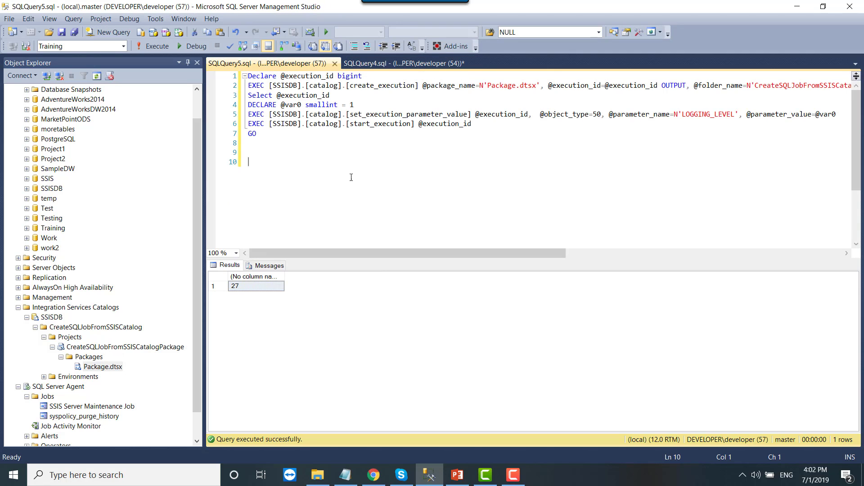
pyautogui.hotkey('ctrl', 'a')
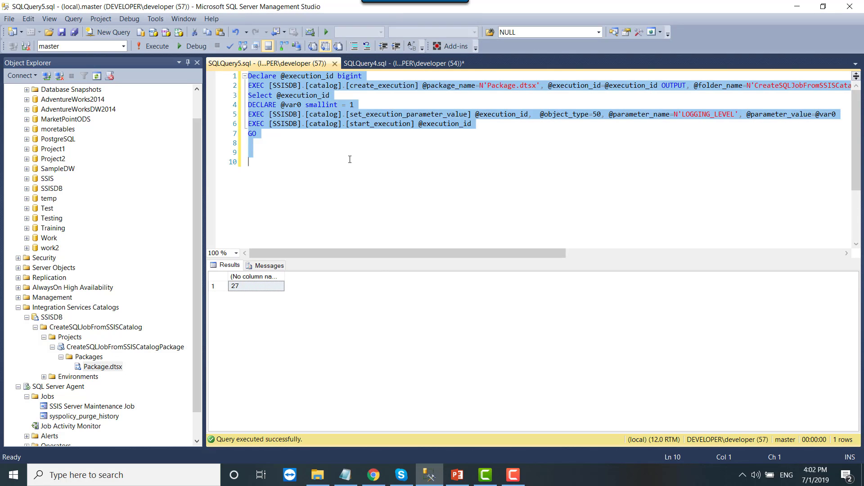
pyautogui.rightClick(358, 124)
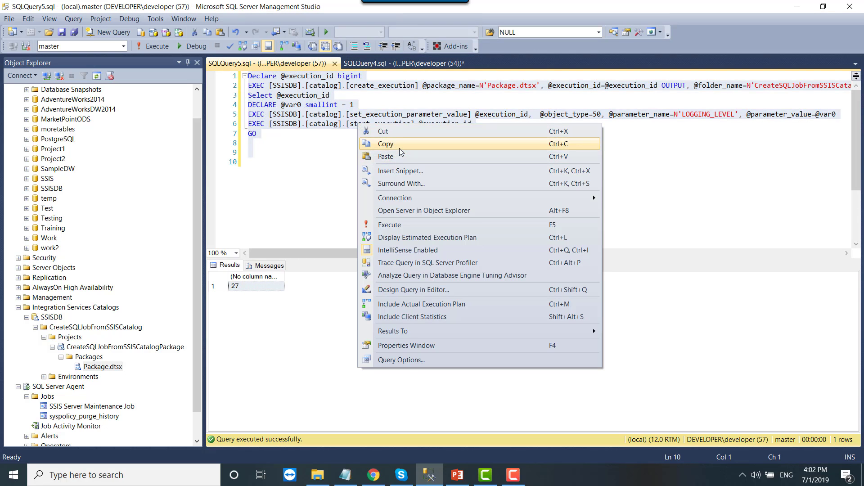
pyautogui.click(399, 144)
pyautogui.click(357, 164)
# - Start a new SQL Server Agent job and name it CreateSQLJobFromSSISCatalog
pyautogui.scroll(-1, 72, 321)
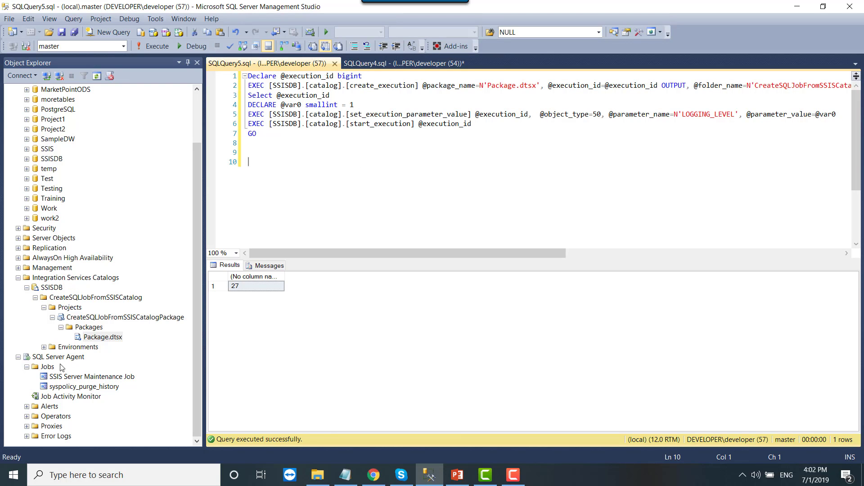
pyautogui.rightClick(48, 367)
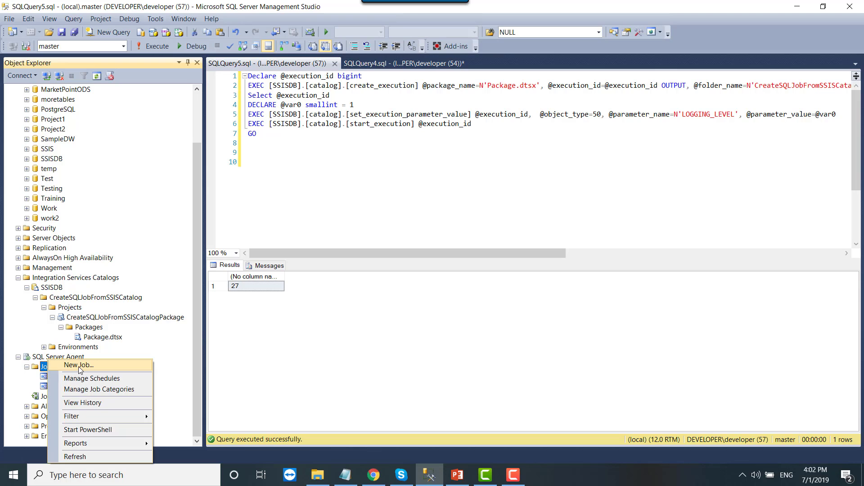
pyautogui.click(79, 365)
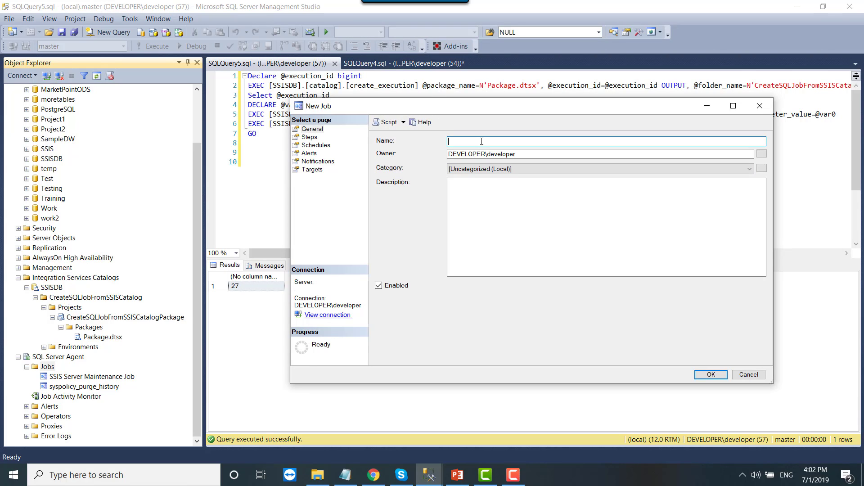
pyautogui.write('CreateSQLJob')
pyautogui.press('BackSpace')
pyautogui.write('n')
pyautogui.write('FromSSISCatalog')
# - Add a Transact-SQL job step named "Run Package" with the copied execution script as its command
pyautogui.click(308, 137)
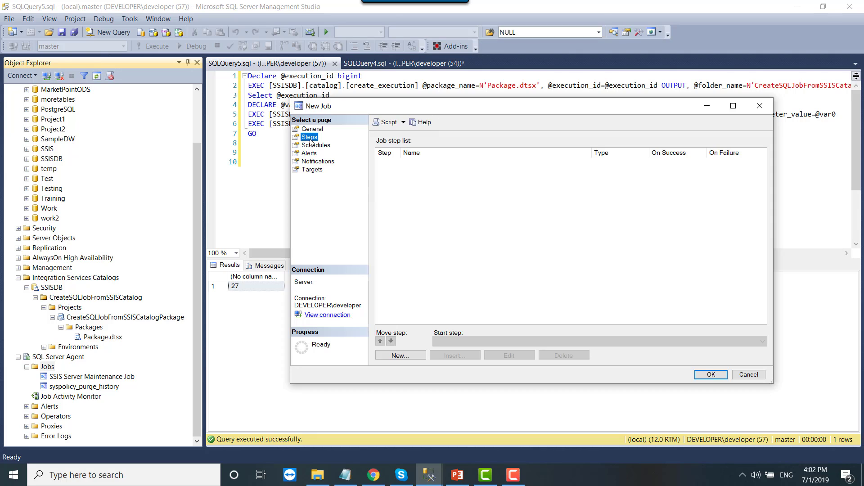
pyautogui.click(401, 355)
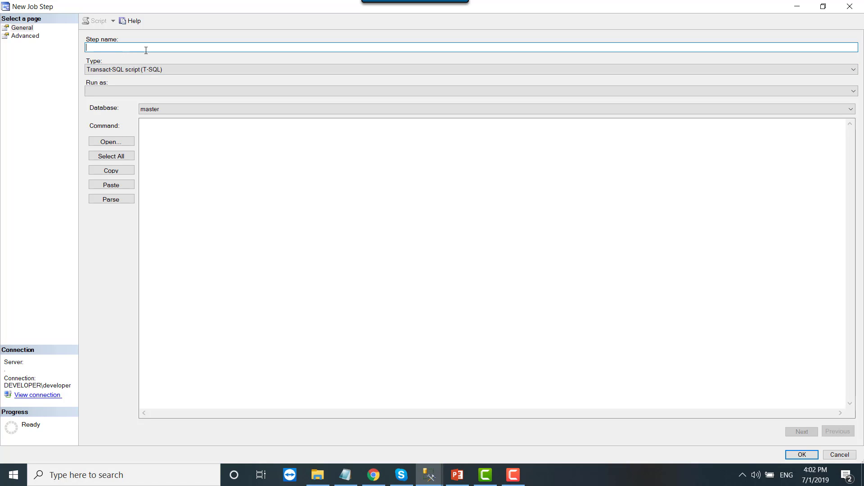
pyautogui.write('Run Package')
pyautogui.click(206, 153)
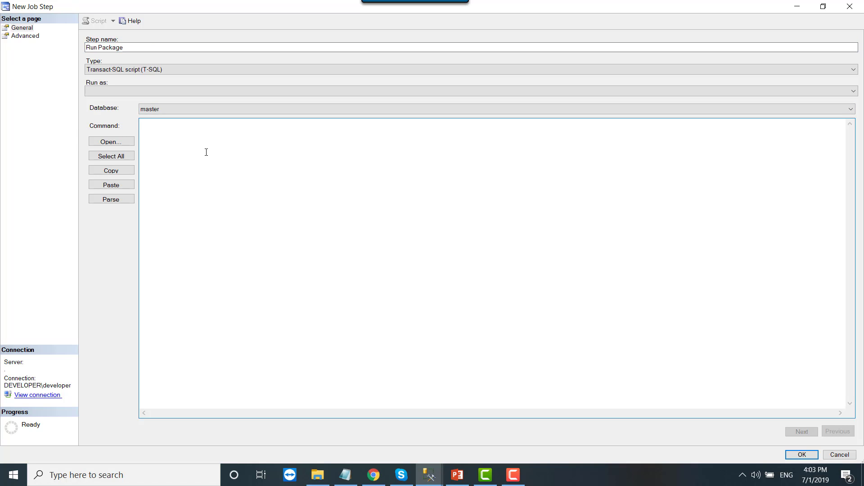
pyautogui.rightClick(206, 153)
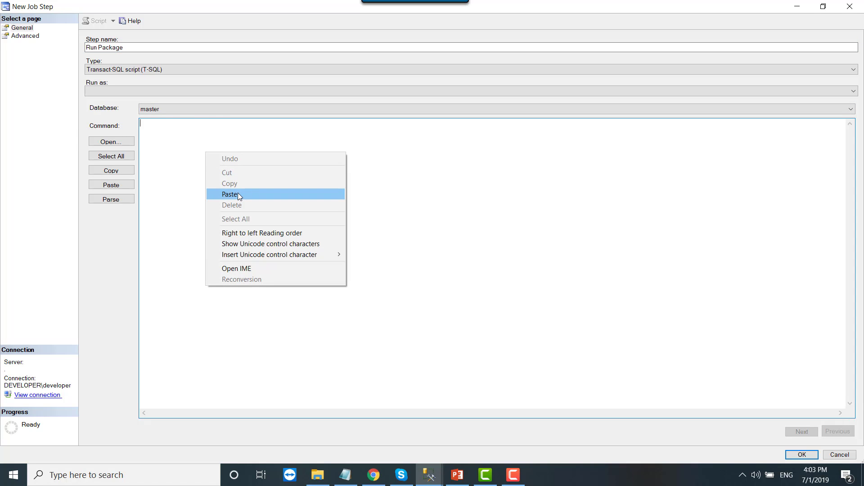
pyautogui.click(238, 193)
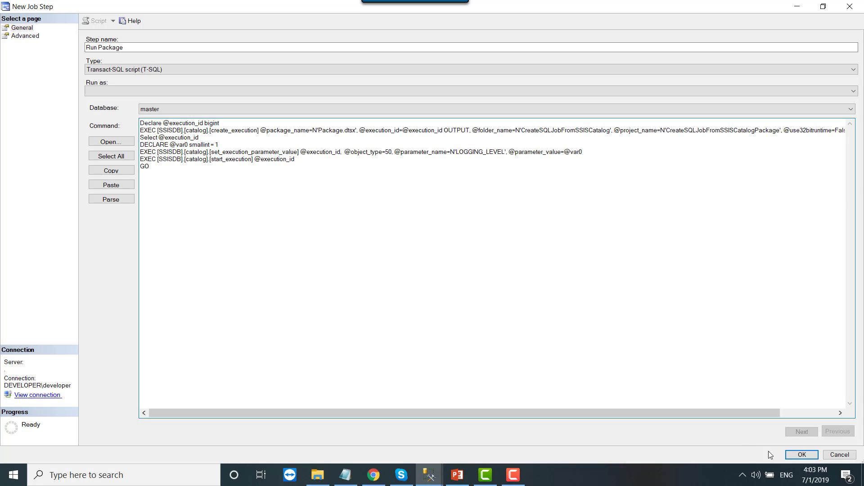
pyautogui.click(801, 456)
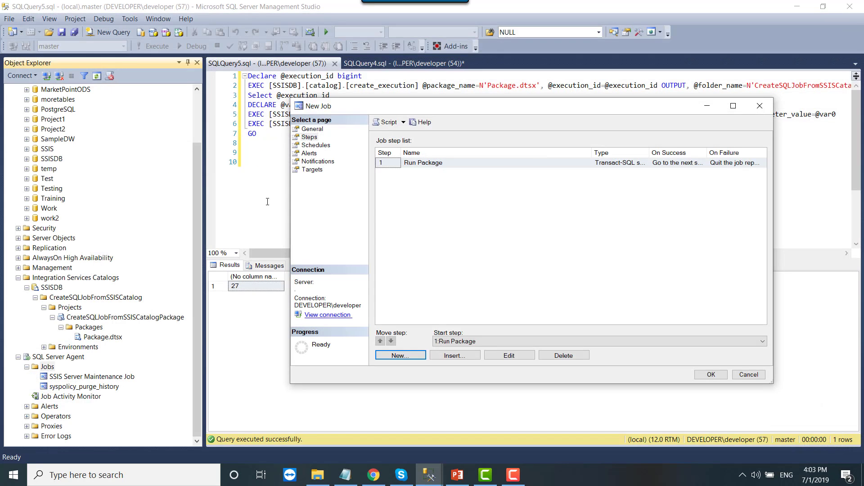
# - Start a new job schedule named "run on daily basis" and set its recurring frequency to Daily
pyautogui.click(324, 147)
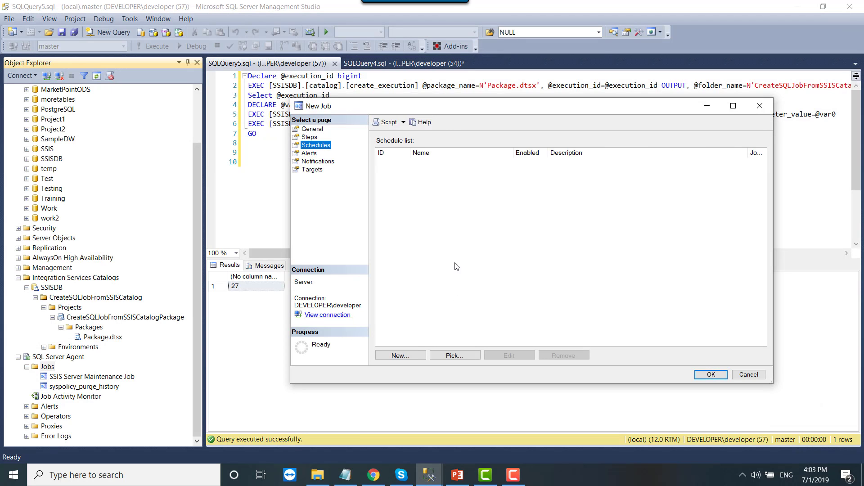
pyautogui.click(396, 358)
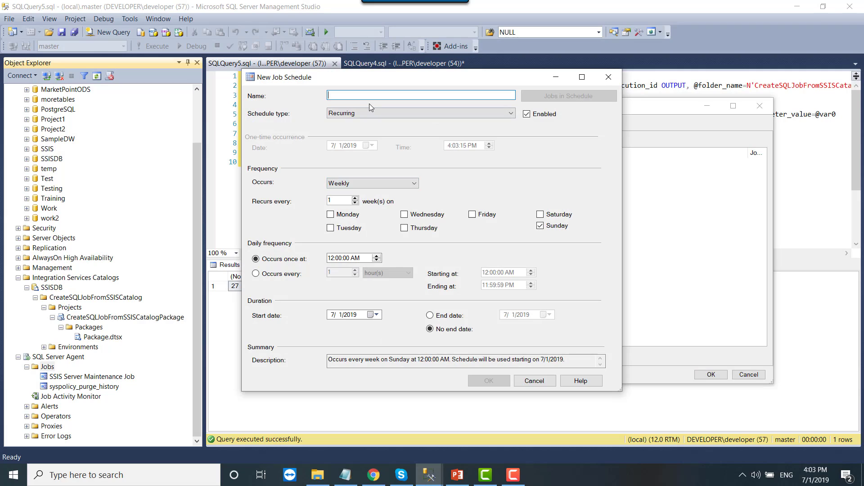
pyautogui.write('run on daily basis')
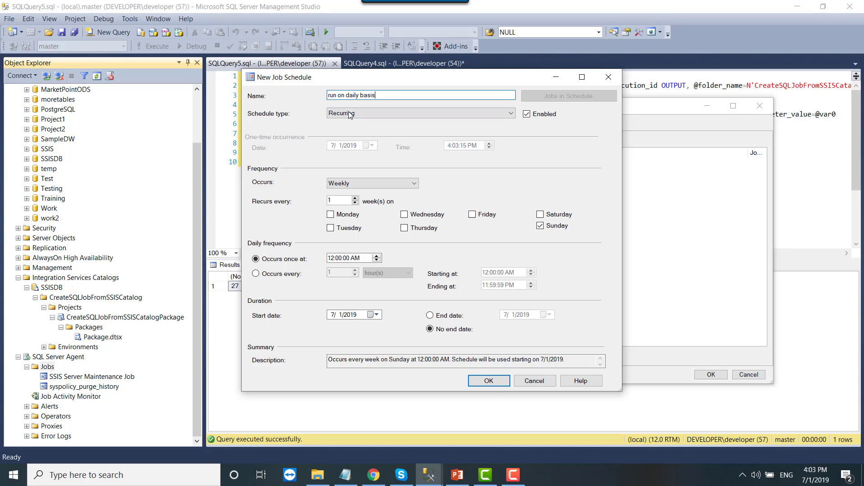
pyautogui.click(357, 183)
pyautogui.click(352, 191)
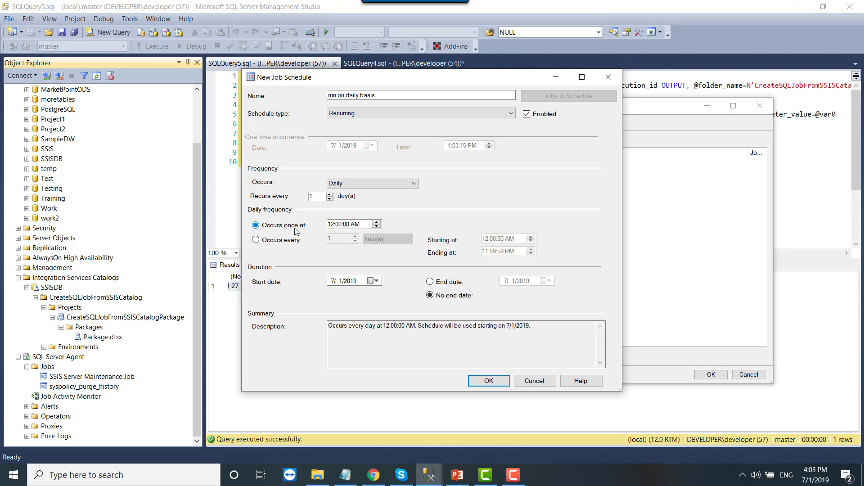
# - Set the schedule to occur once a day at 10:00:00 PM and review its summary description
pyautogui.click(330, 226)
pyautogui.click(334, 224)
pyautogui.write('10')
pyautogui.press('Right')
pyautogui.press('Left')
pyautogui.press('Left')
pyautogui.press('Left')
pyautogui.press('Right')
pyautogui.press('Left')
pyautogui.press('Right')
pyautogui.press('Right')
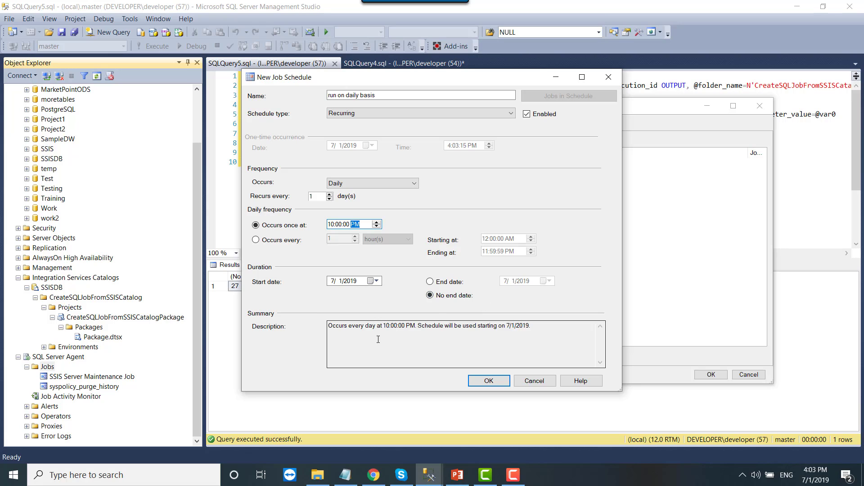
pyautogui.moveTo(331, 326); pyautogui.dragTo(531, 326)
pyautogui.click(537, 327)
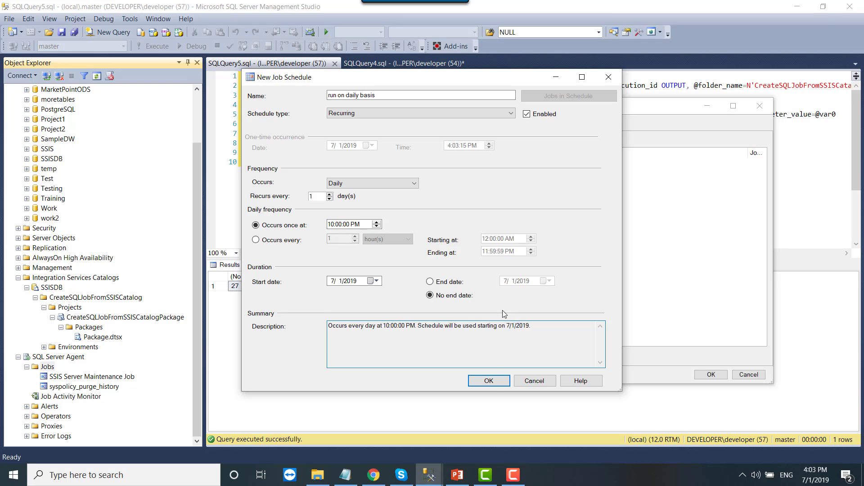
# - Save the daily schedule with the new CreateSQLJobFromSSISCatalog job and start that job manually
pyautogui.click(487, 380)
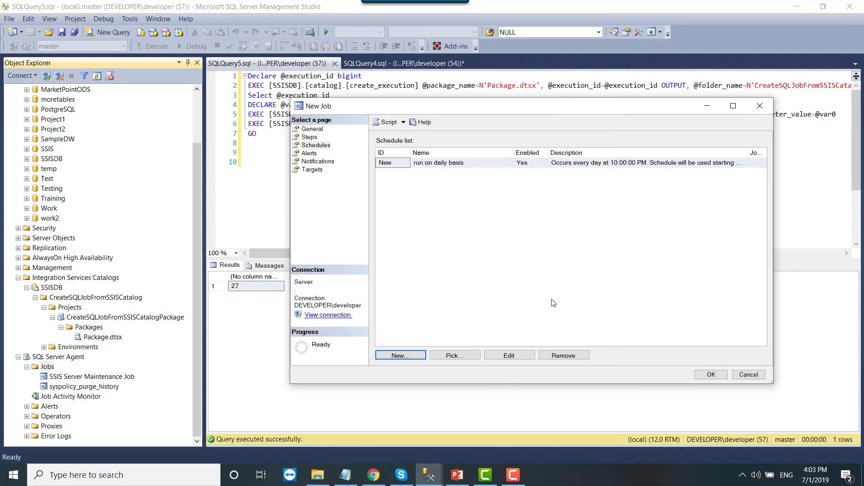
pyautogui.click(710, 376)
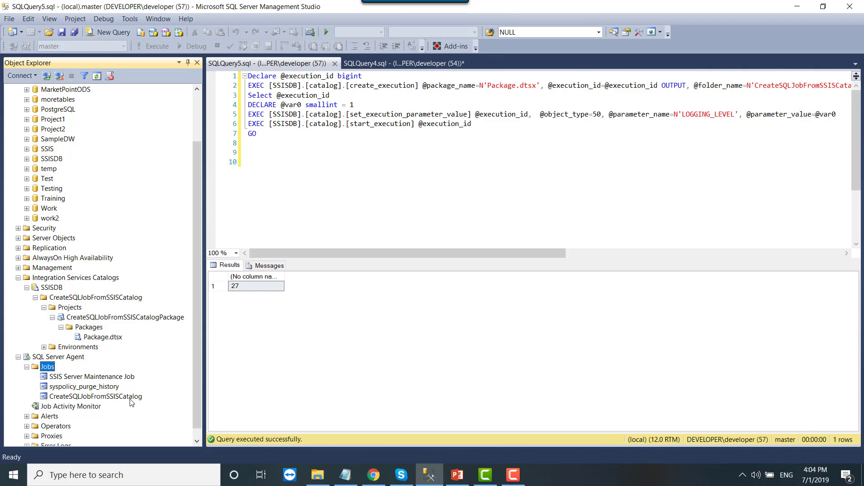
pyautogui.rightClick(87, 399)
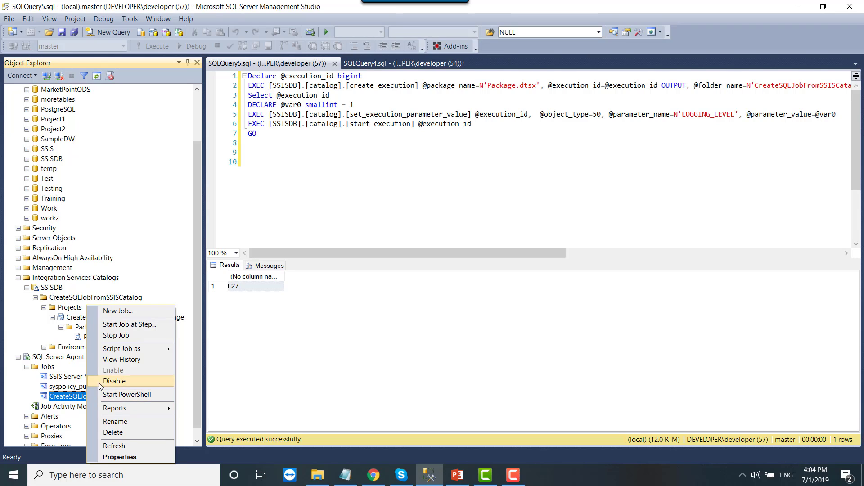
pyautogui.click(118, 326)
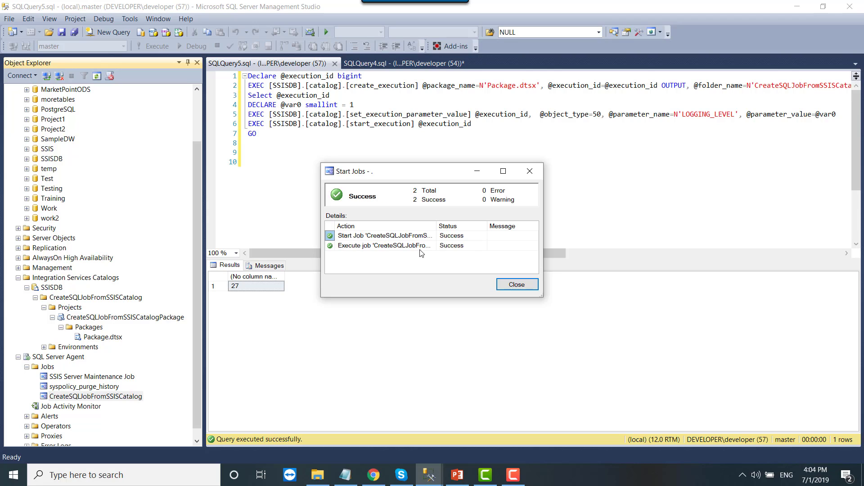
pyautogui.click(516, 285)
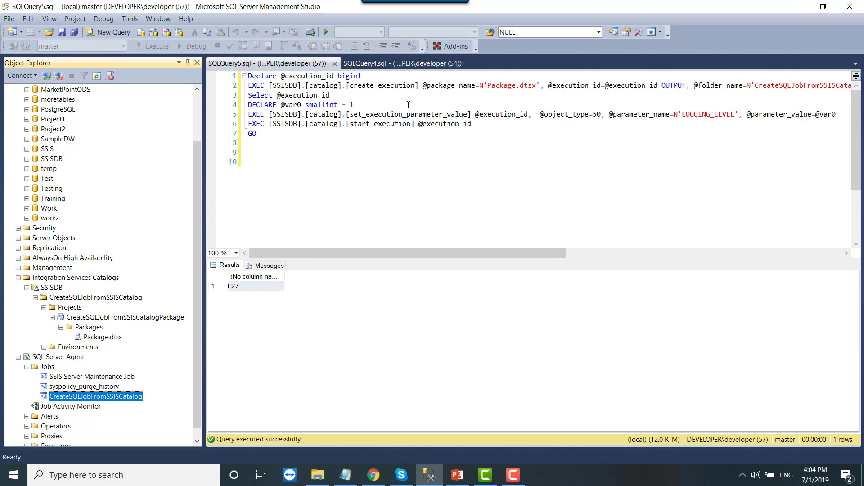
# - Run only the "select * from test" query in SQLQuery4.sql and examine the row added by the job
pyautogui.click(403, 64)
pyautogui.moveTo(322, 77); pyautogui.dragTo(225, 77)
pyautogui.click(151, 49)
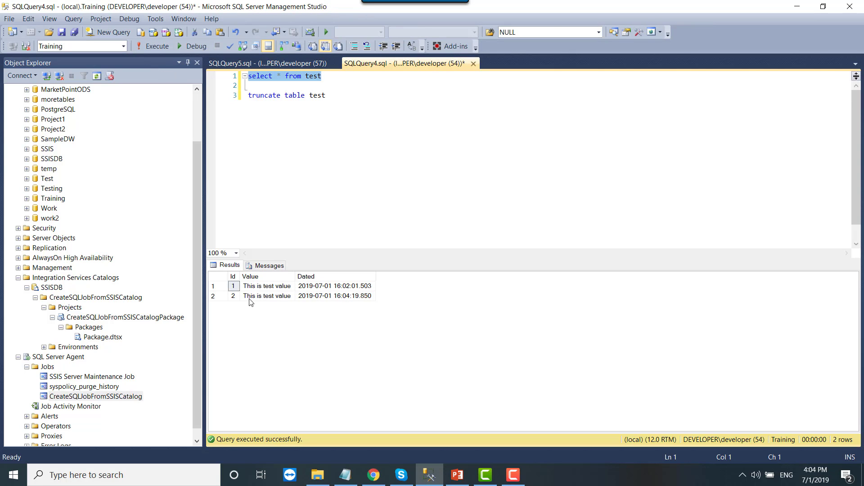
pyautogui.moveTo(234, 297); pyautogui.dragTo(322, 298)
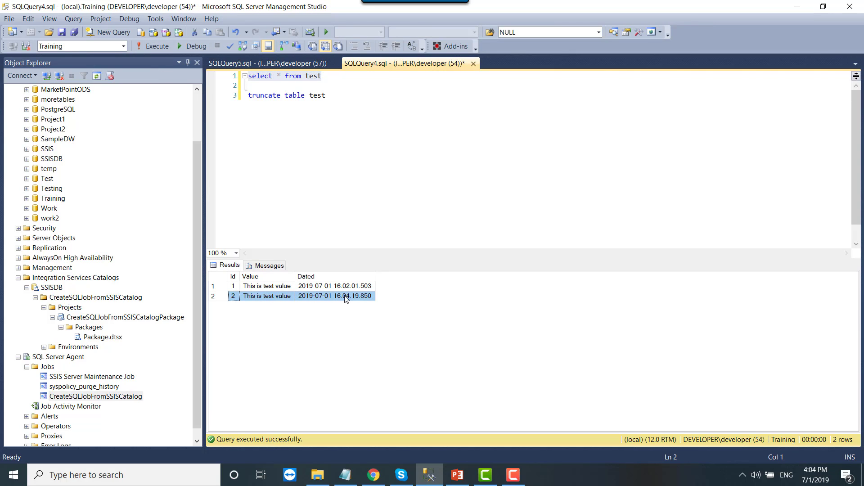
pyautogui.click(104, 337)
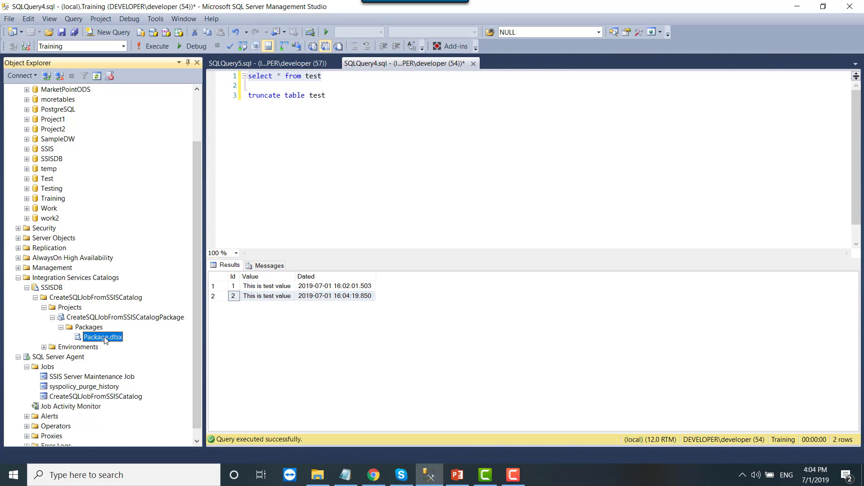
pyautogui.click(72, 399)
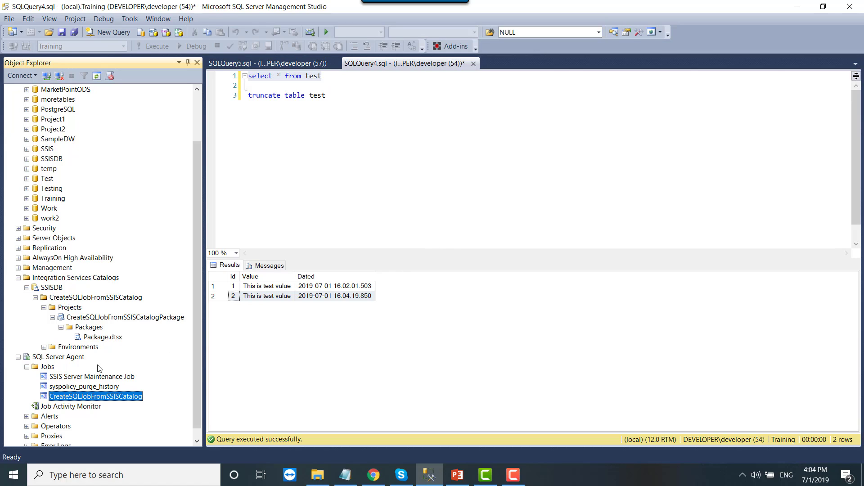
pyautogui.click(458, 475)
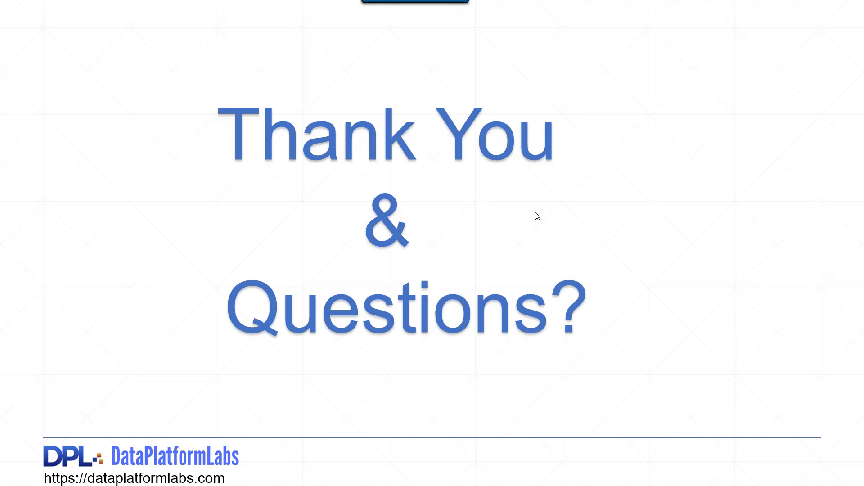